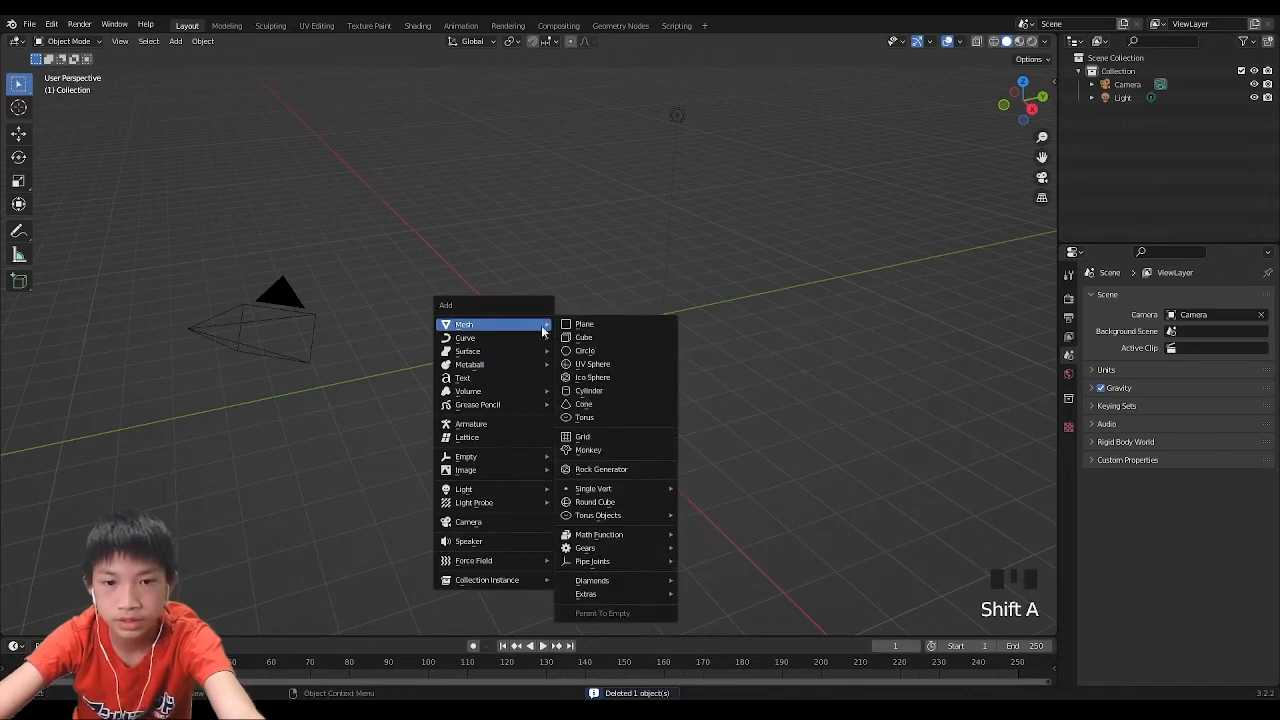
Add a cylinder mesh and scale it by 0.5 along Z.
click(592, 389)
scroll(639, 344, up, 2)
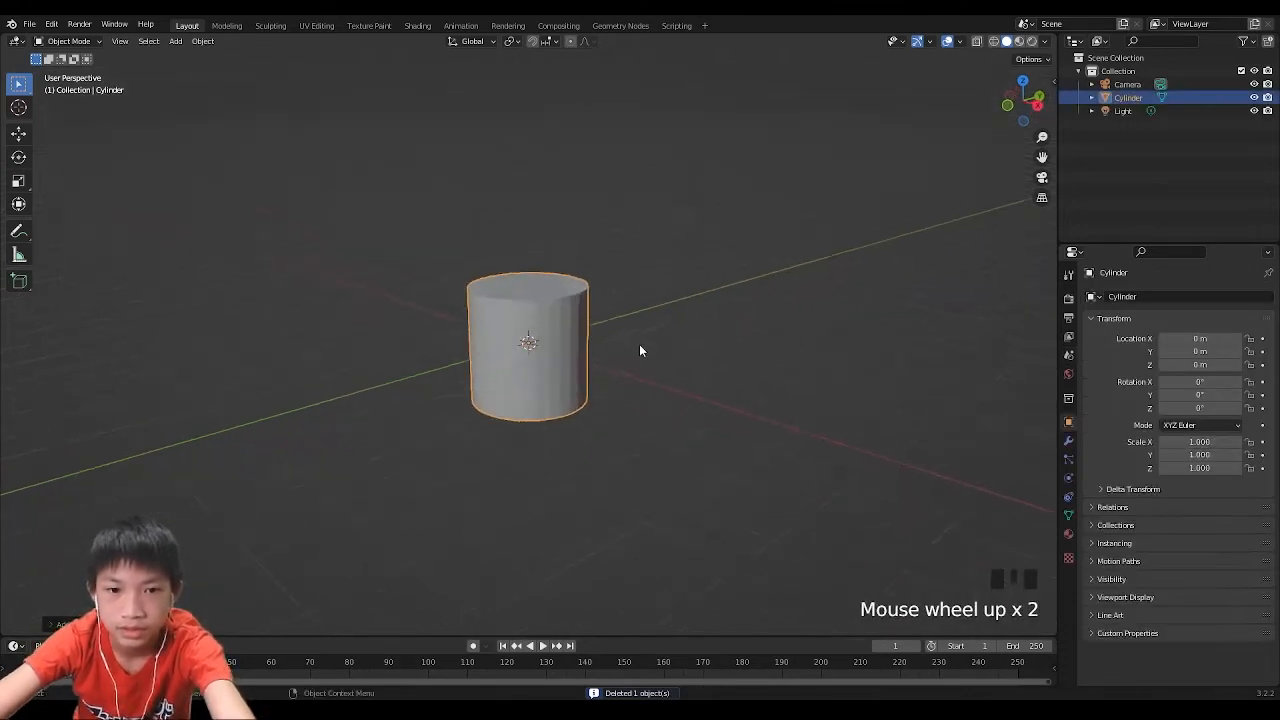
key(s)
text(z)
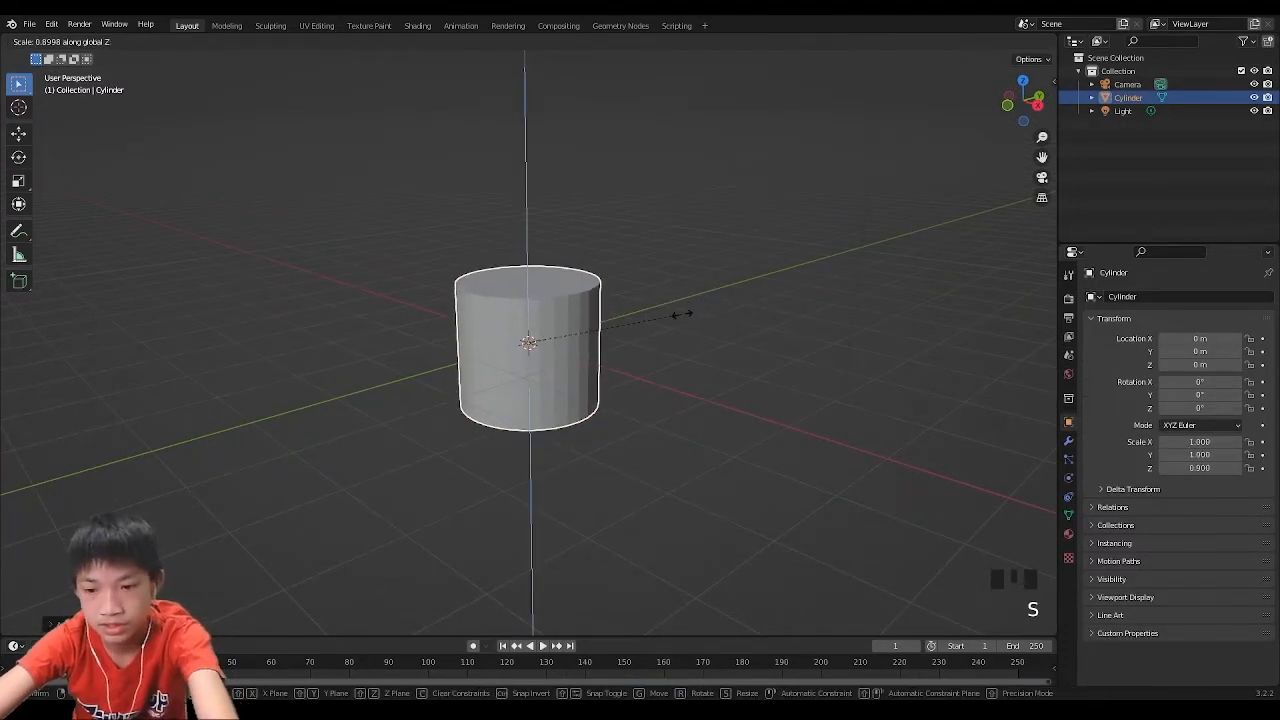
text(0)
text(.5)
key(Return)
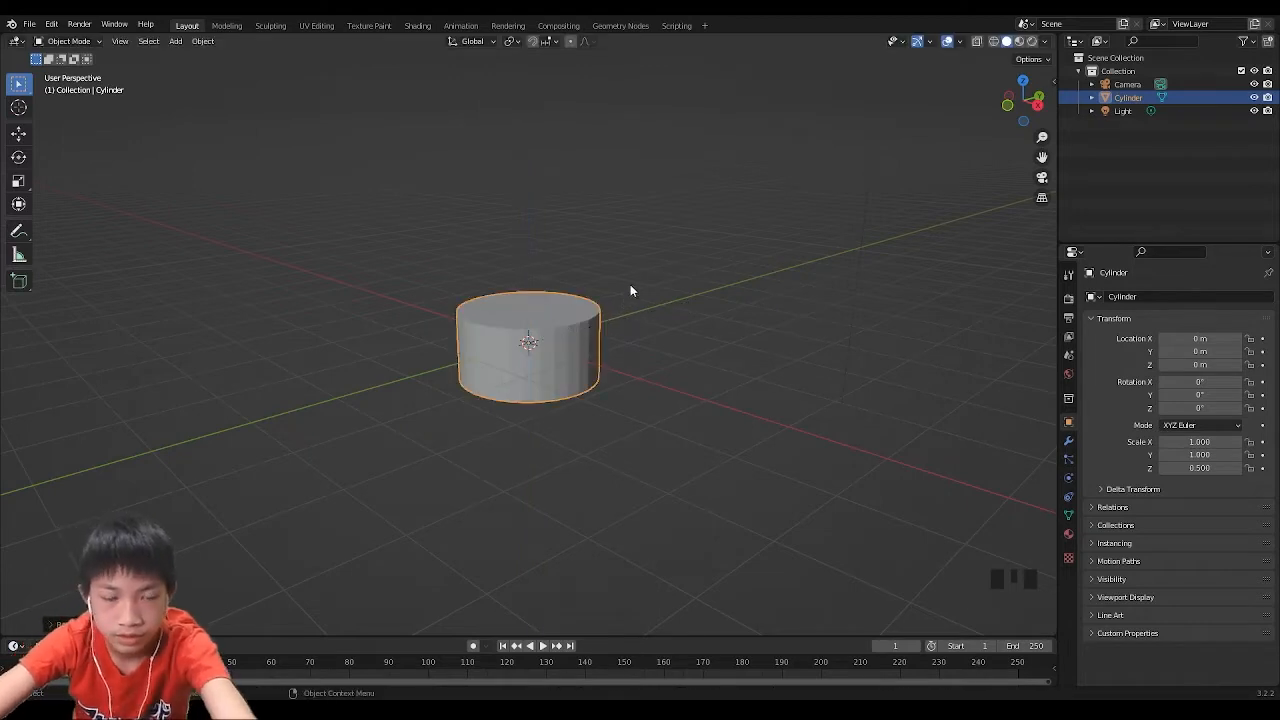
scroll(686, 294, up, 1)
middle_drag(686, 294, 689, 291)
scroll(689, 289, up, 2)
scroll(666, 320, down, 1)
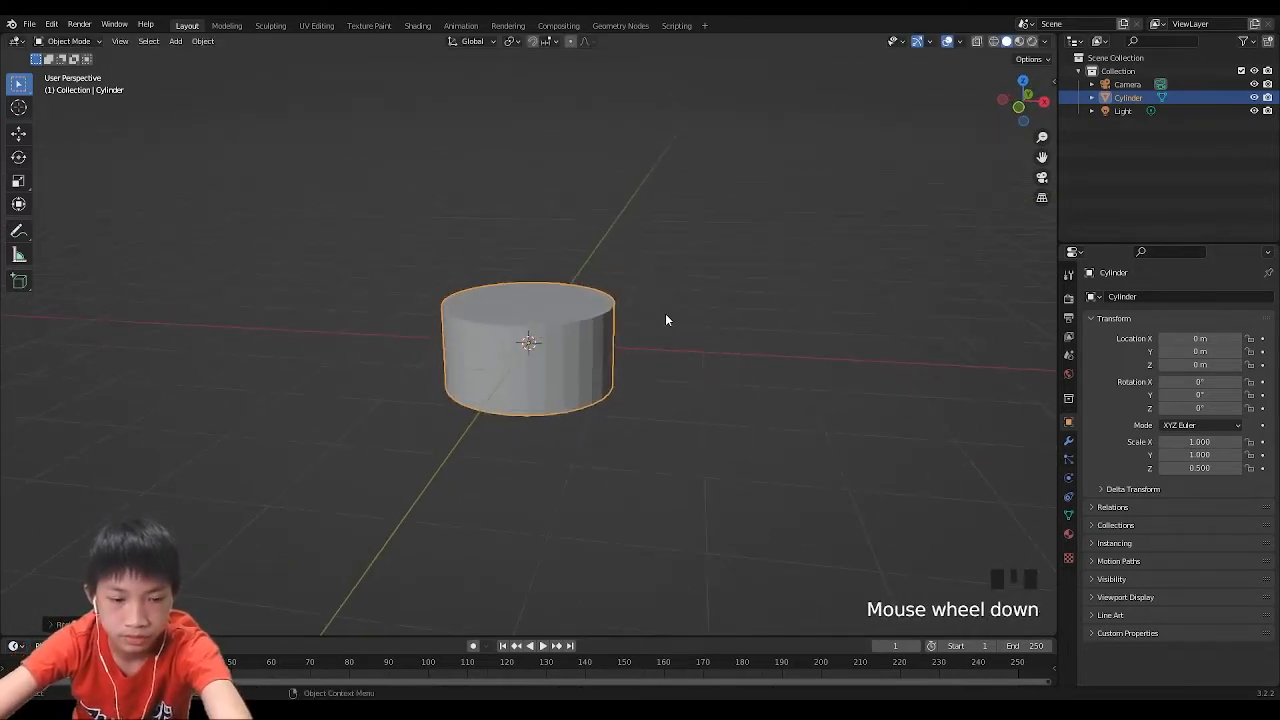
text(gz)
text(1)
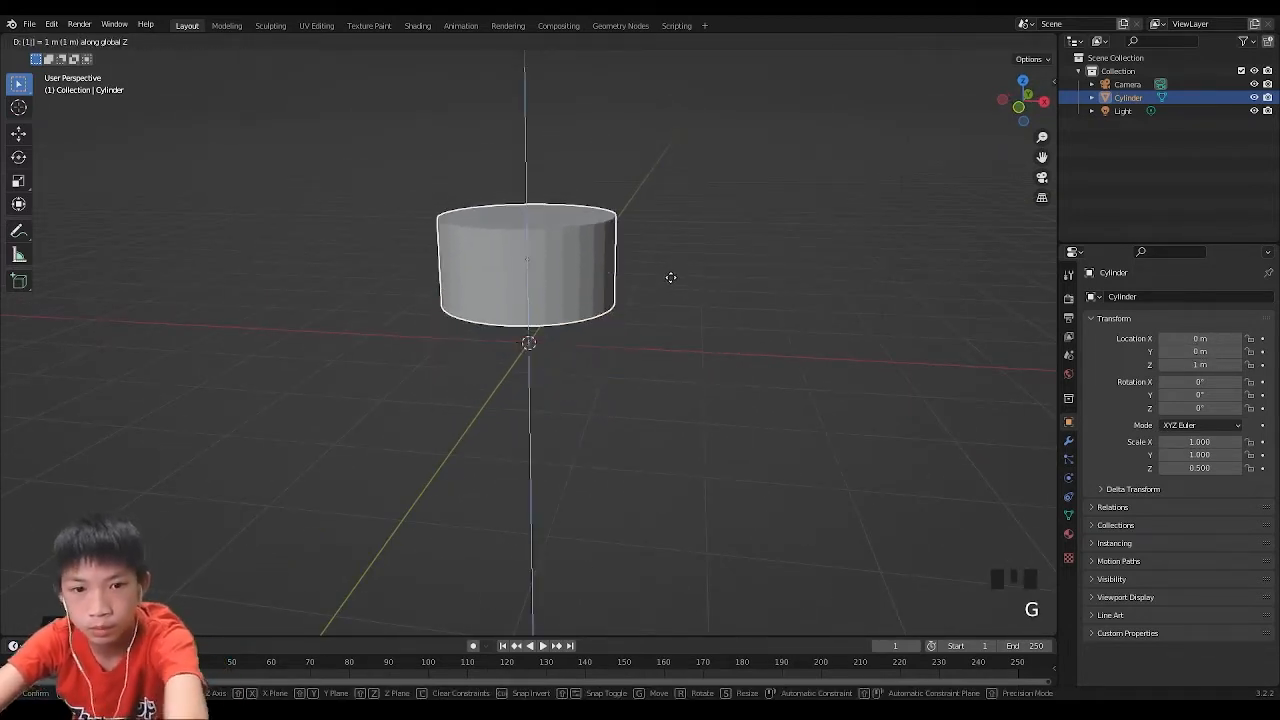
key(Escape)
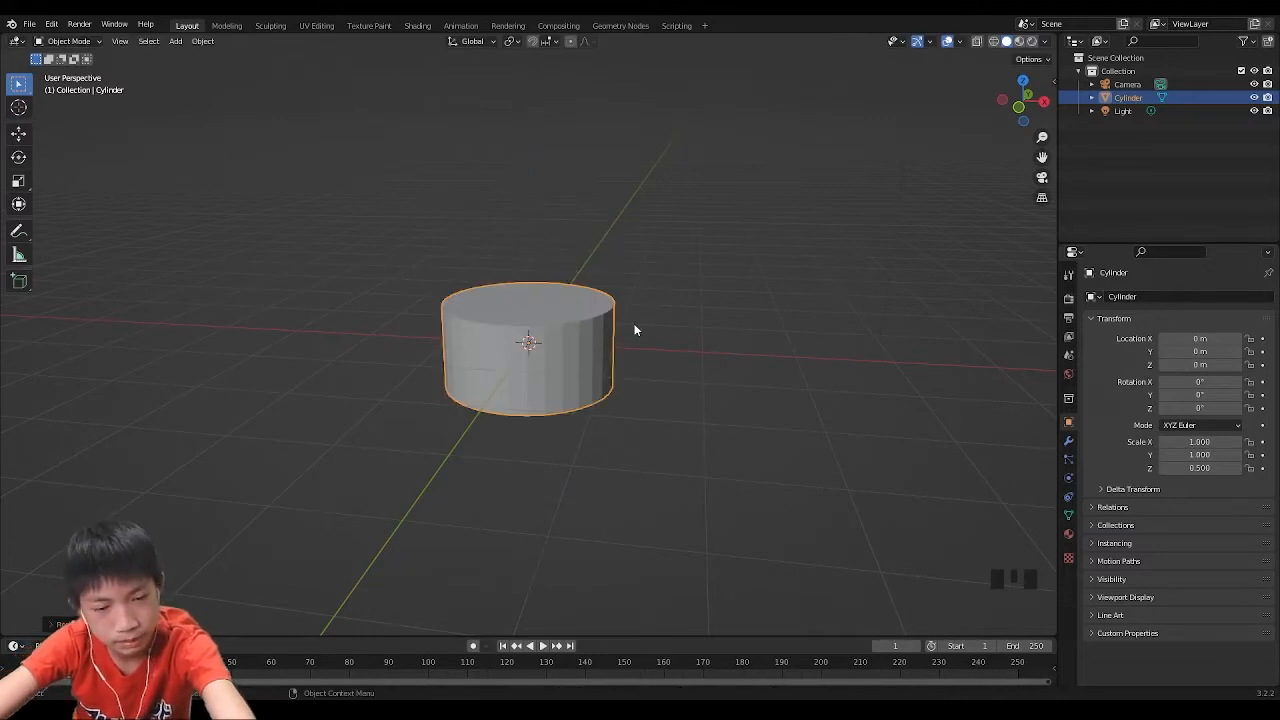
Move the cylinder up 0.5 m along Z.
text(gz.5)
key(Return)
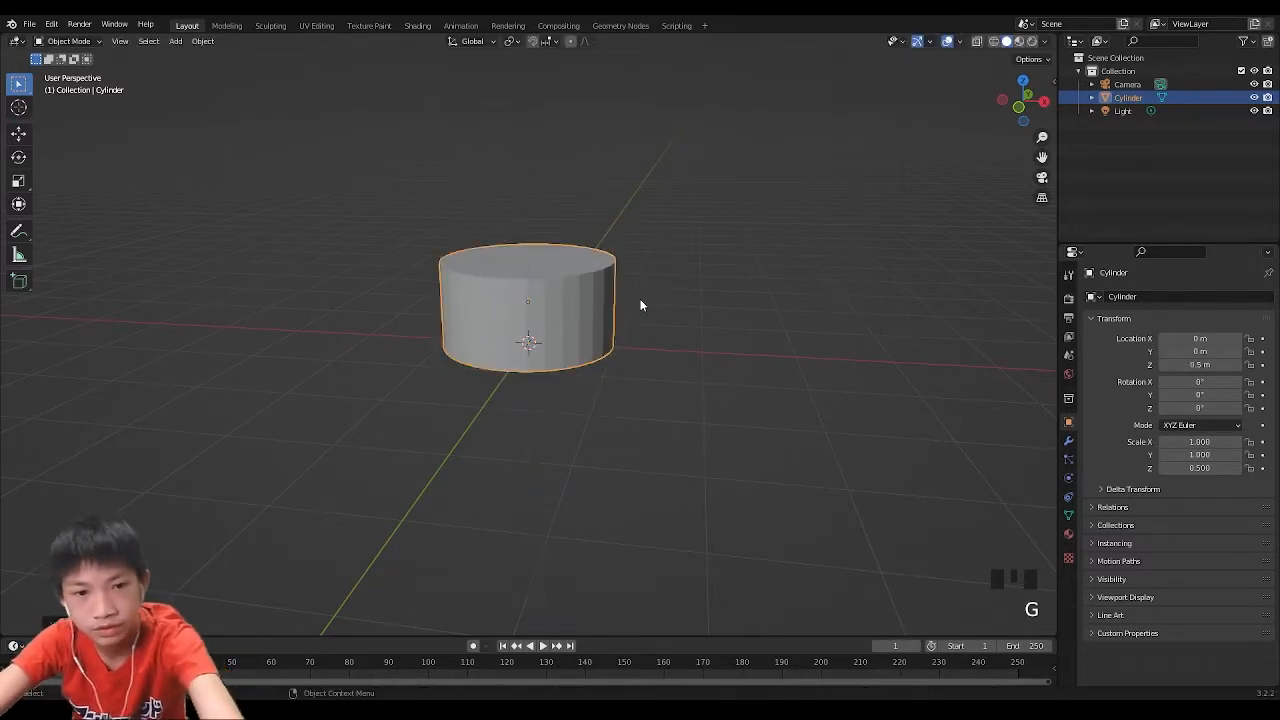
In Edit Mode, select two side faces of the cylinder with three unselected faces between them.
middle_drag(640, 303, 560, 361)
scroll(597, 322, up, 2)
key(Tab)
scroll(560, 361, up, 1)
key(2)
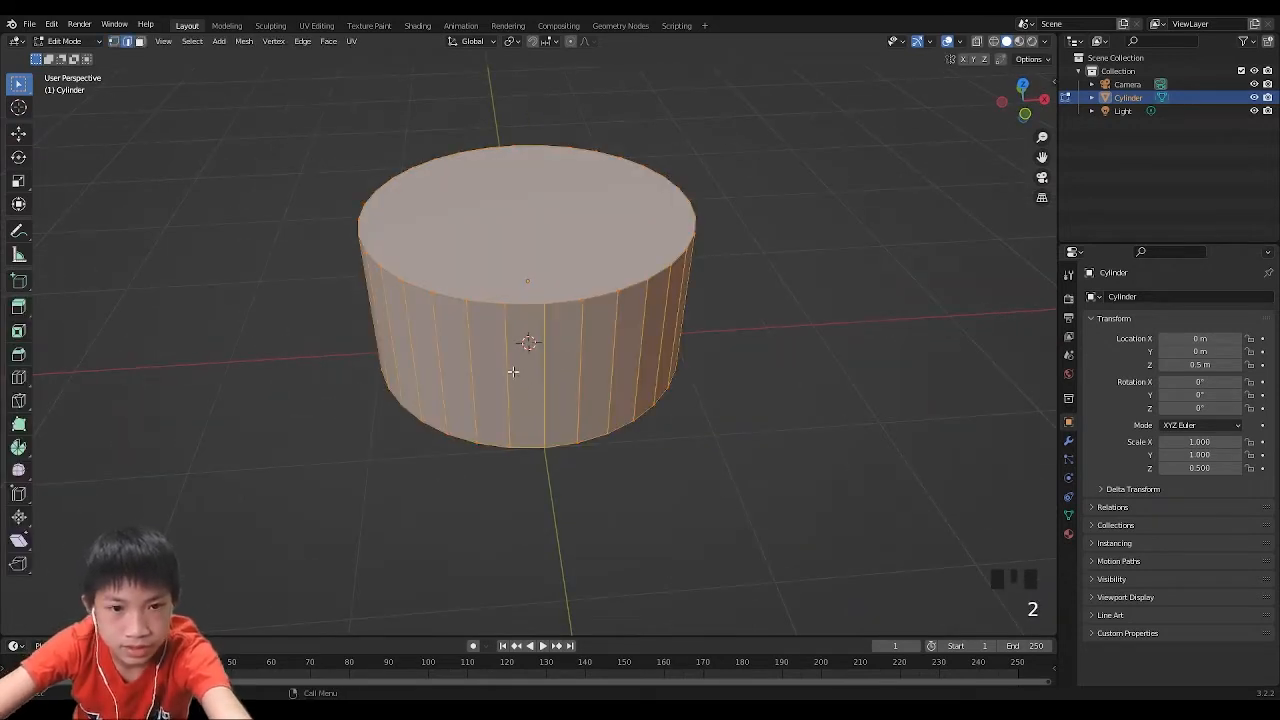
key(3)
click(481, 362)
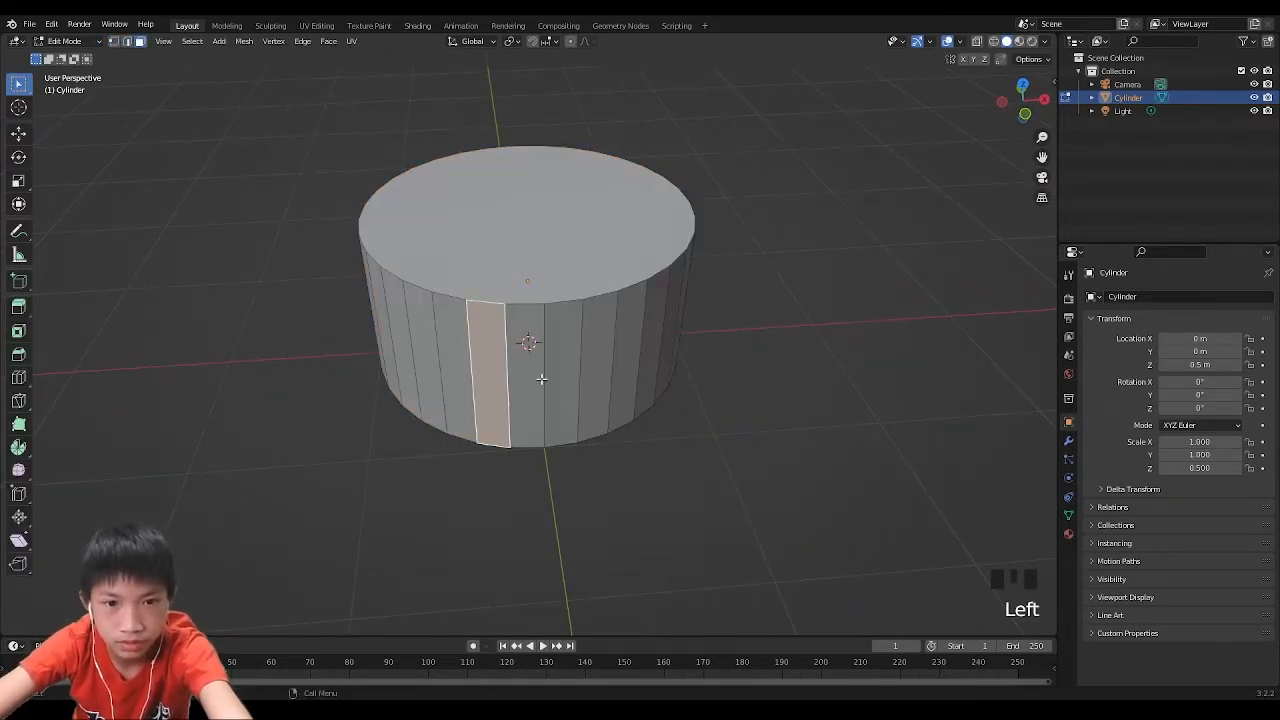
middle_drag(540, 376, 493, 387)
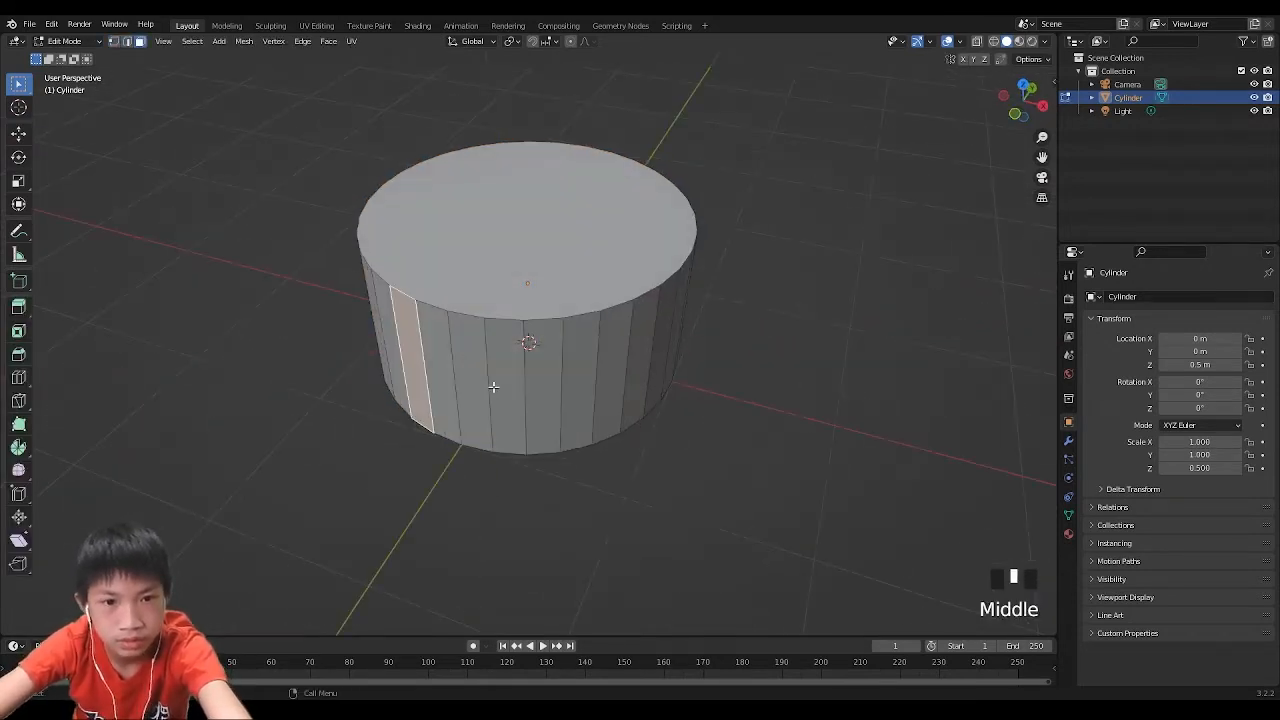
shift+click(551, 348)
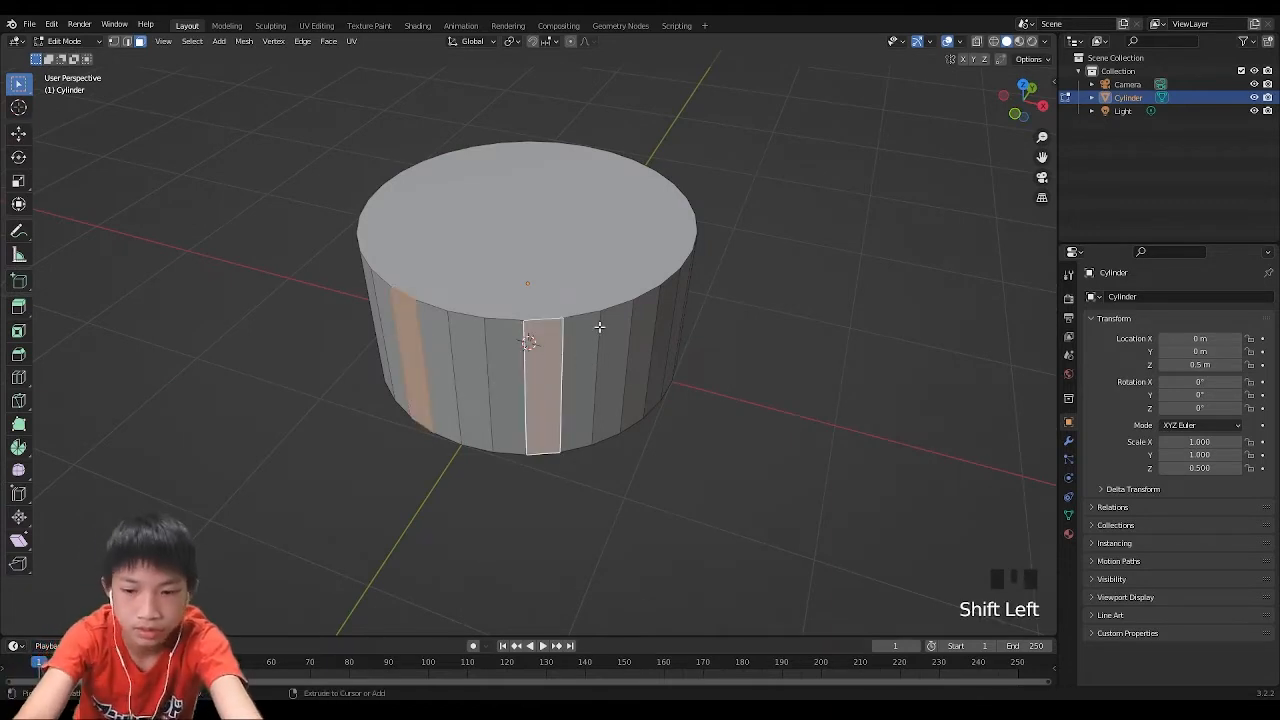
Extend the face selection in the same pattern around the cylinder so every fourth side face is selected.
key(ctrl+shift+KP_Add)
key(ctrl+shift+KP_Add)
key(ctrl+shift+KP_Add)
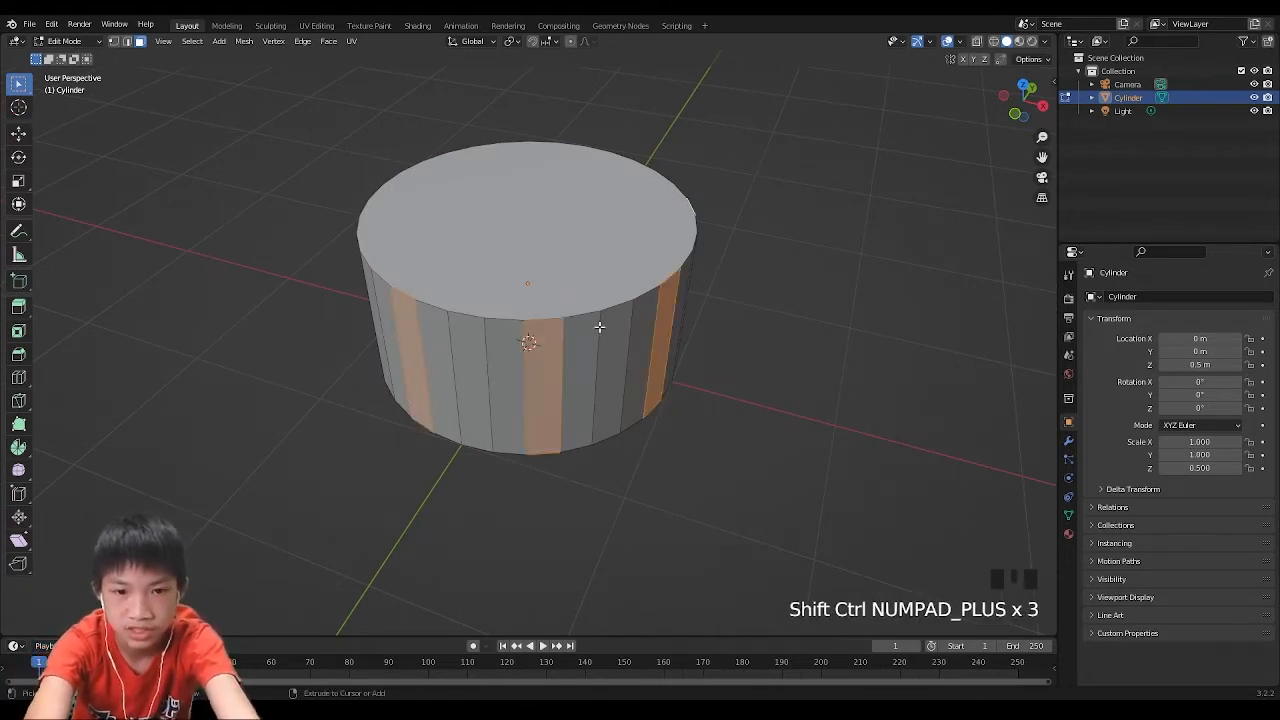
key(ctrl+shift+KP_Add)
key(ctrl+shift+KP_Add)
key(ctrl+shift+KP_Add)
key(ctrl+shift+KP_Add)
key(ctrl+shift+KP_Add)
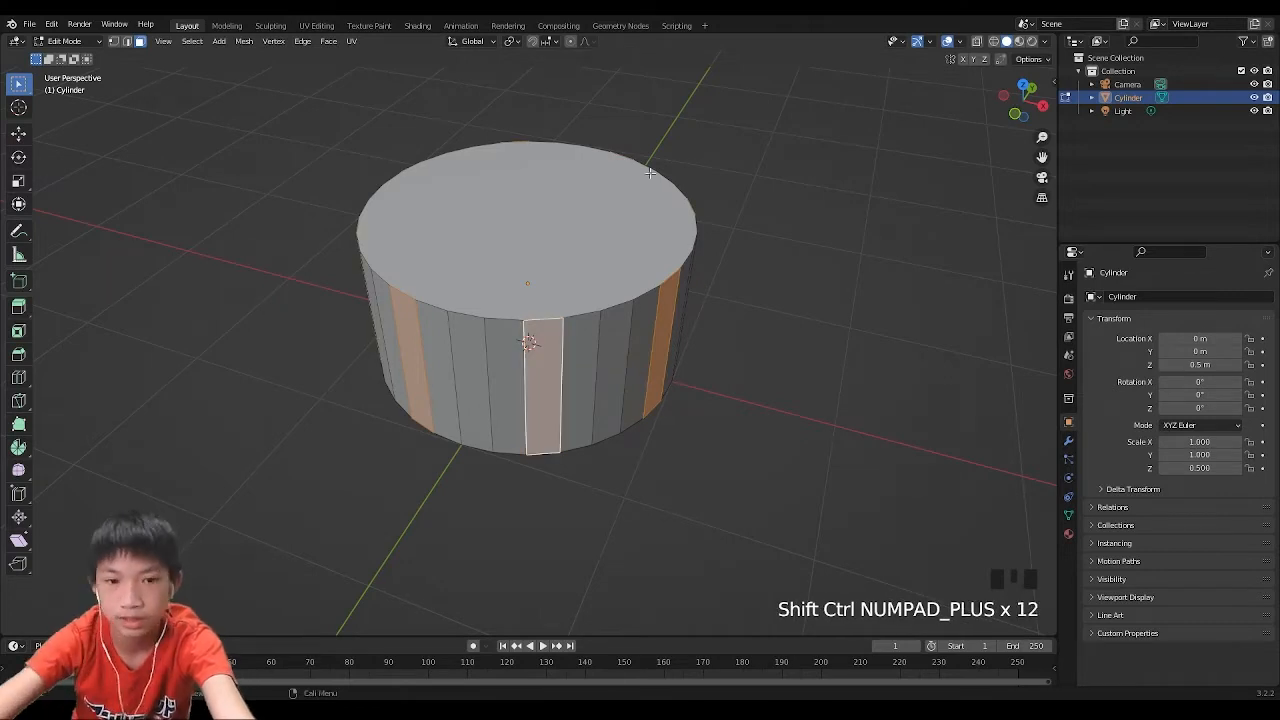
Scale the selected side faces outward about 1.3 times in X and Y, with Z locked, to form flutes.
scroll(650, 173, down, 2)
middle_drag(650, 173, 666, 335)
key(s)
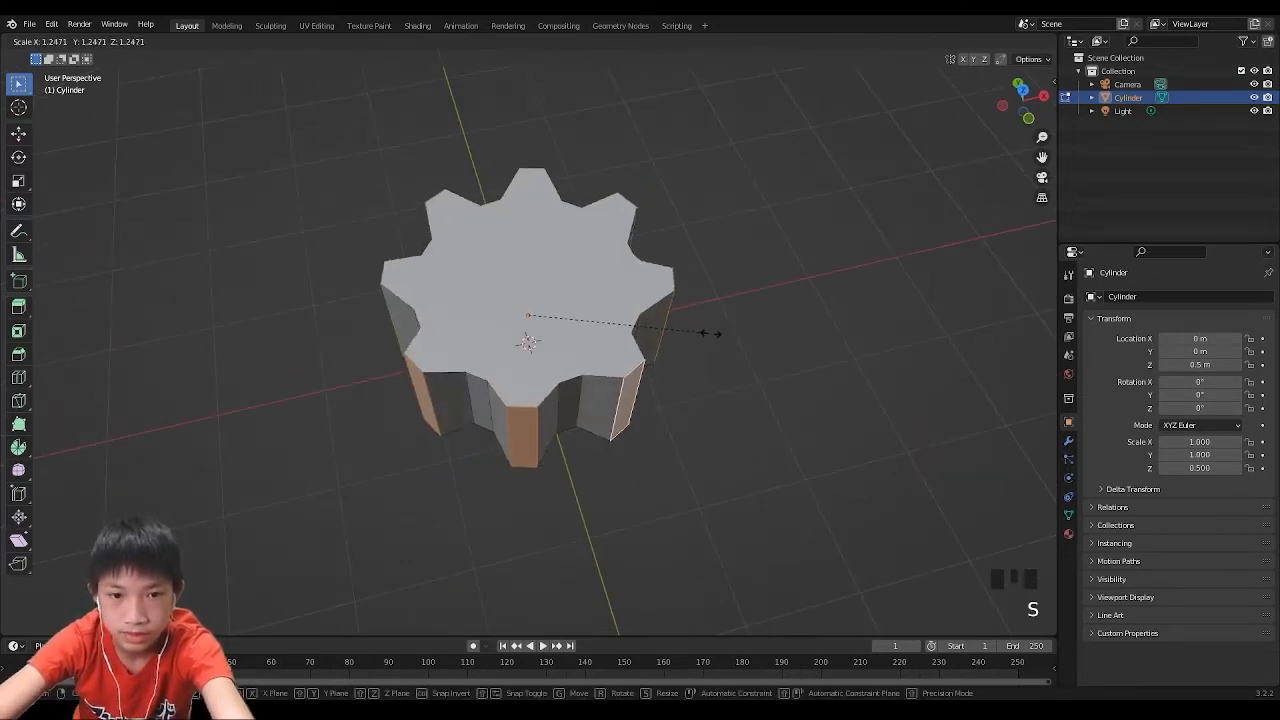
key(shift+z)
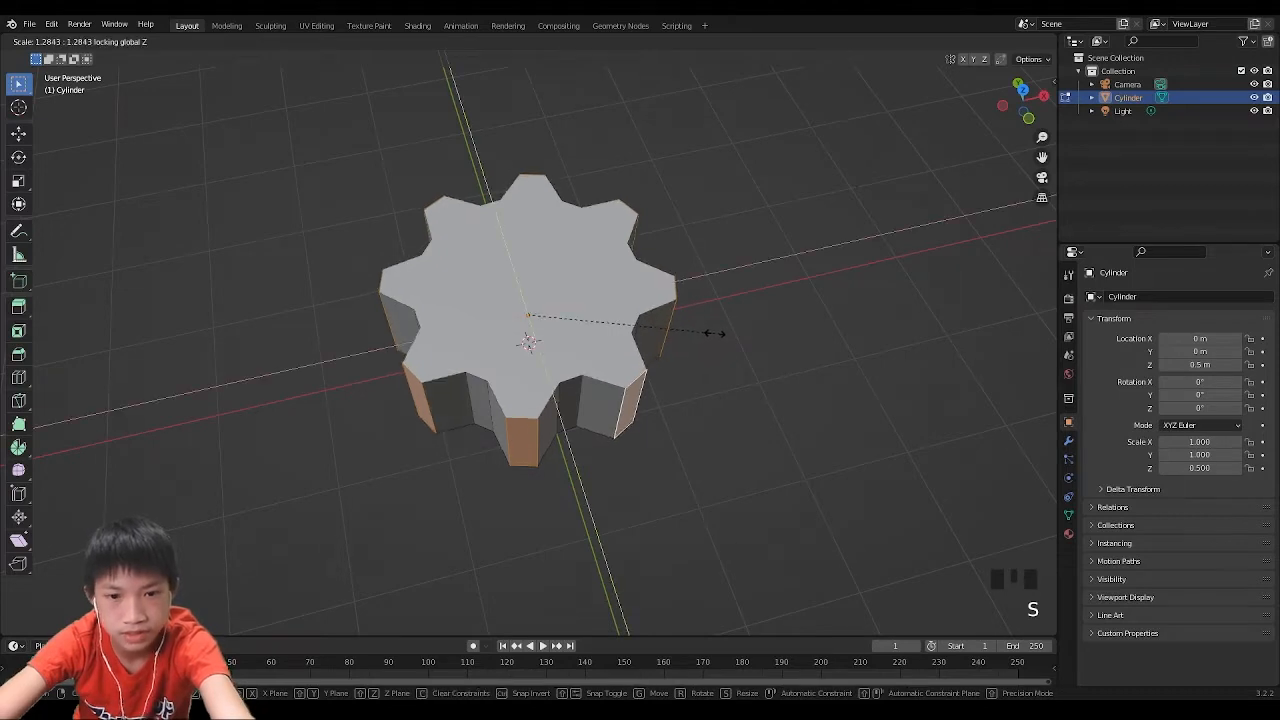
click(713, 322)
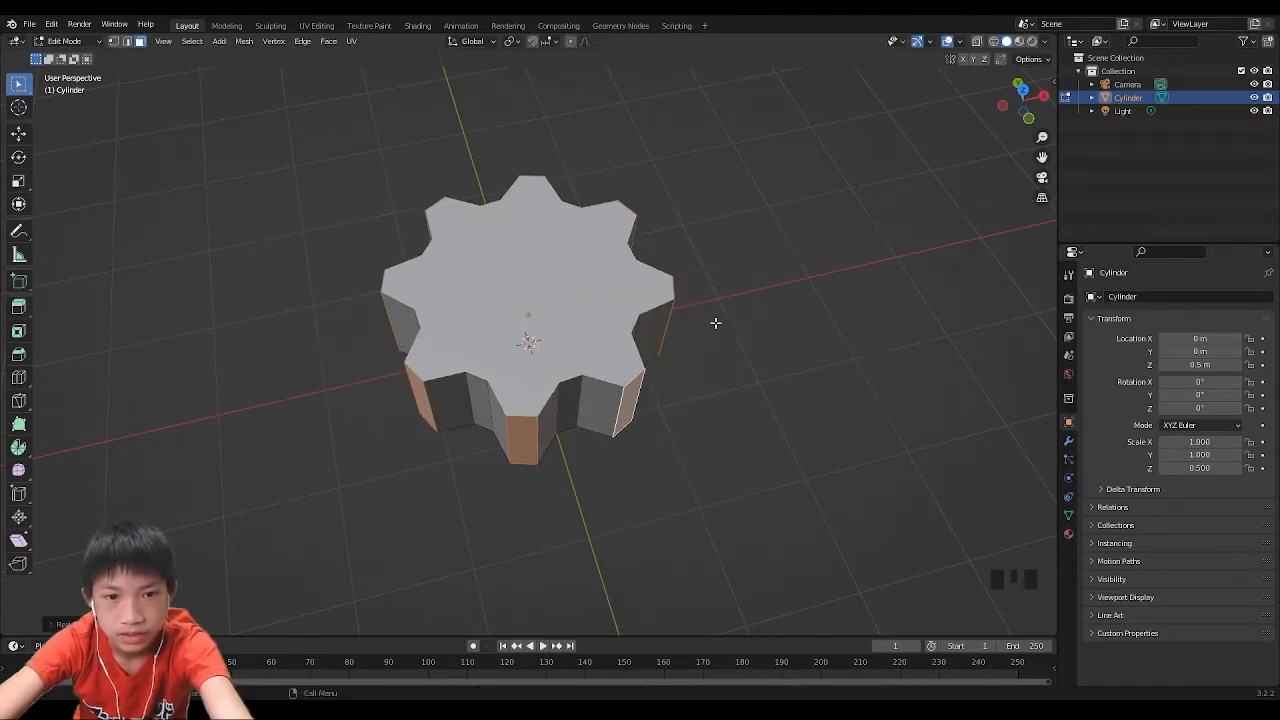
Return to Object Mode and add a Subdivision Surface modifier to the fluted cylinder.
middle_drag(714, 320, 820, 272)
key(Tab)
click(1068, 440)
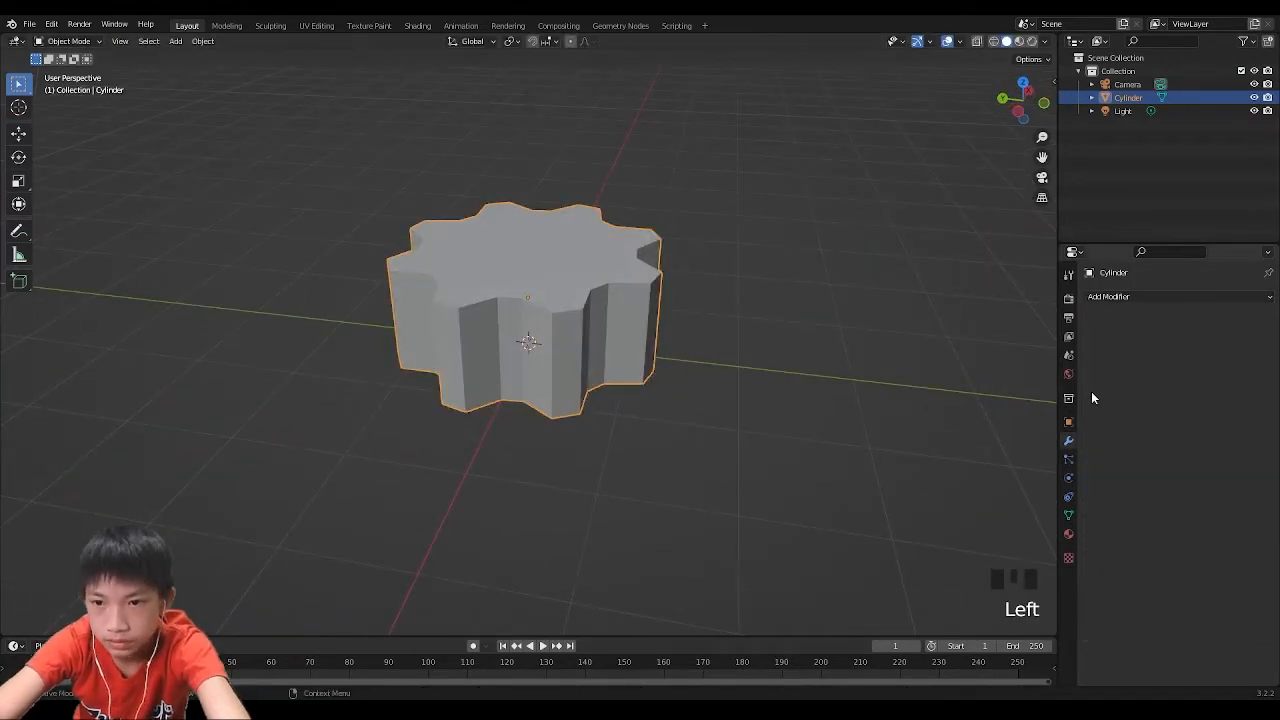
click(1138, 296)
click(1040, 541)
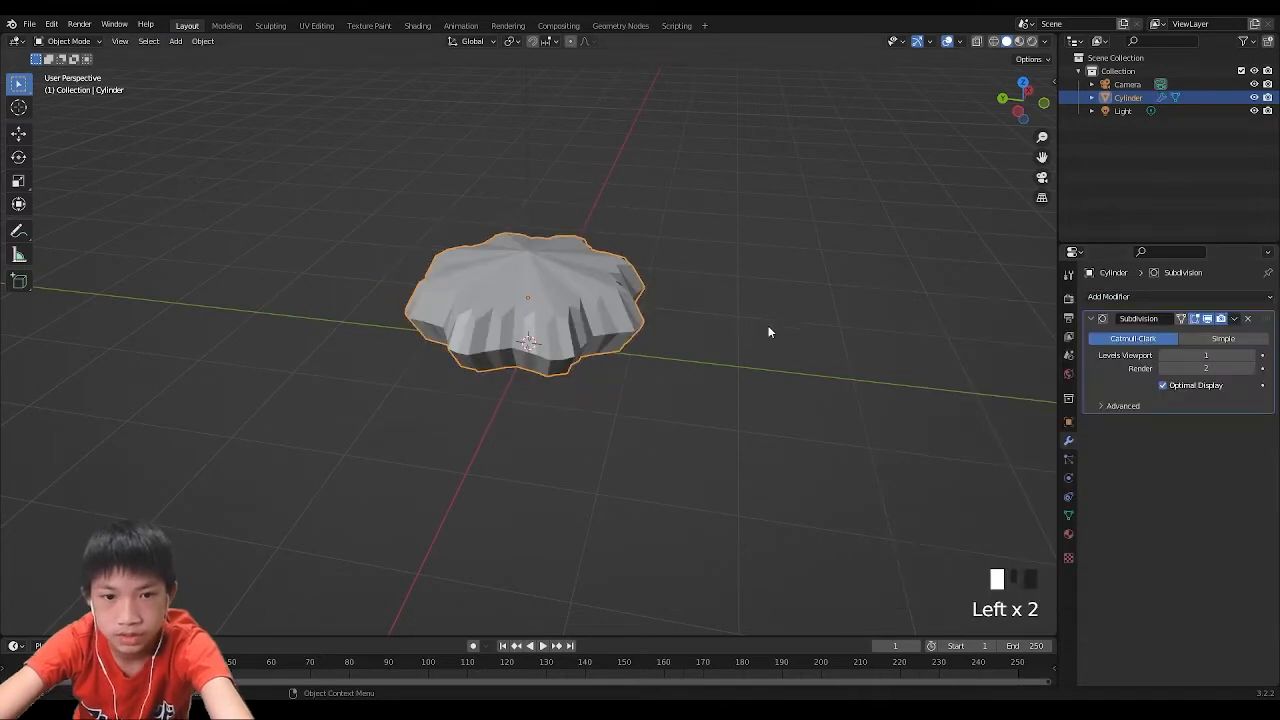
Add a horizontal loop cut around the fluted sides and slide it down to the base edge.
key(Tab)
ctrl+scroll(662, 298, down, 1)
key(ctrl+r)
click(511, 322)
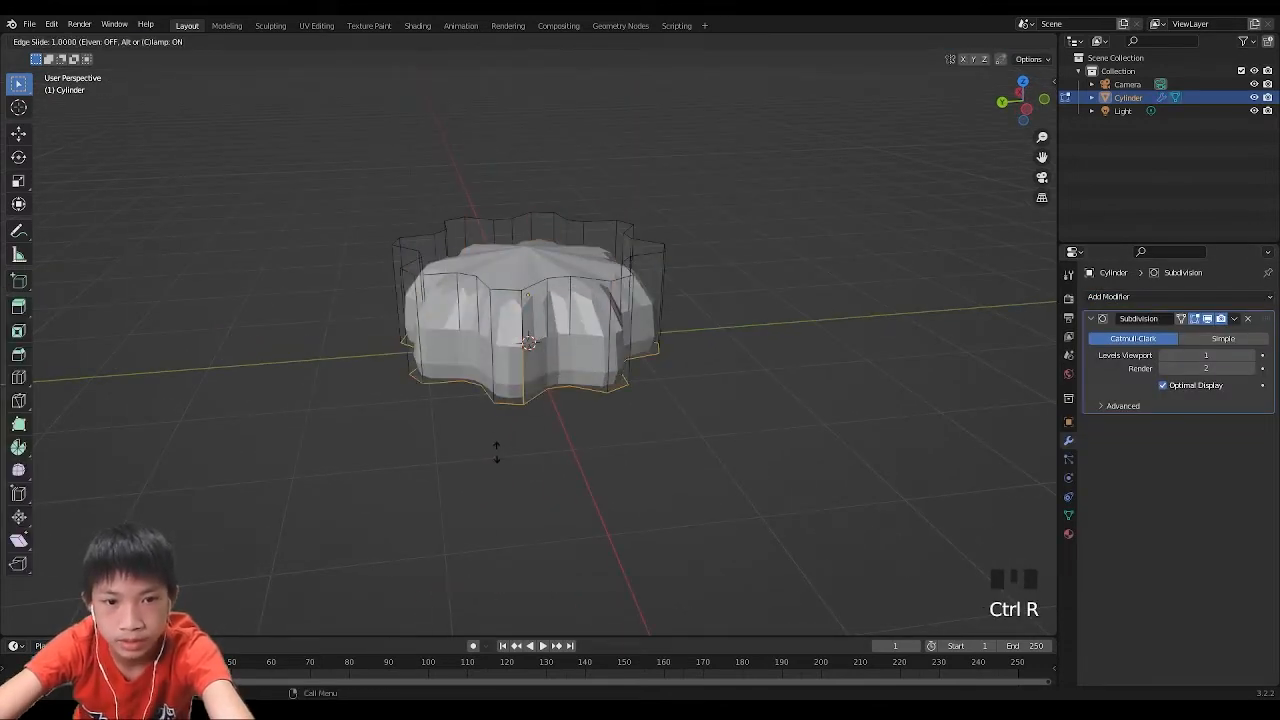
click(497, 460)
Taper the fluted body by raising its top face along Z, shrinking it, and lowering it slightly.
key(3)
click(537, 277)
key(g)
key(z)
click(538, 228)
key(s)
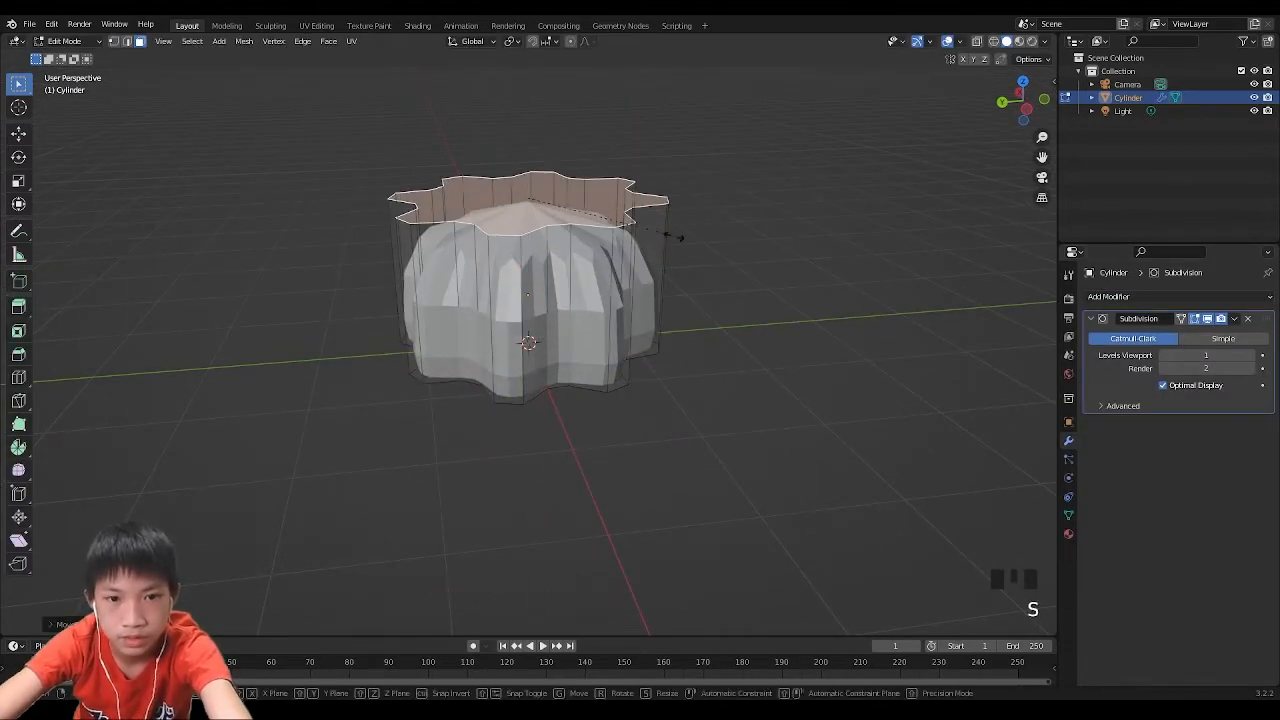
click(560, 255)
key(g)
key(z)
click(588, 283)
Add a horizontal loop cut around the middle of the tapered body and scale it outward to round the sides.
key(ctrl+r)
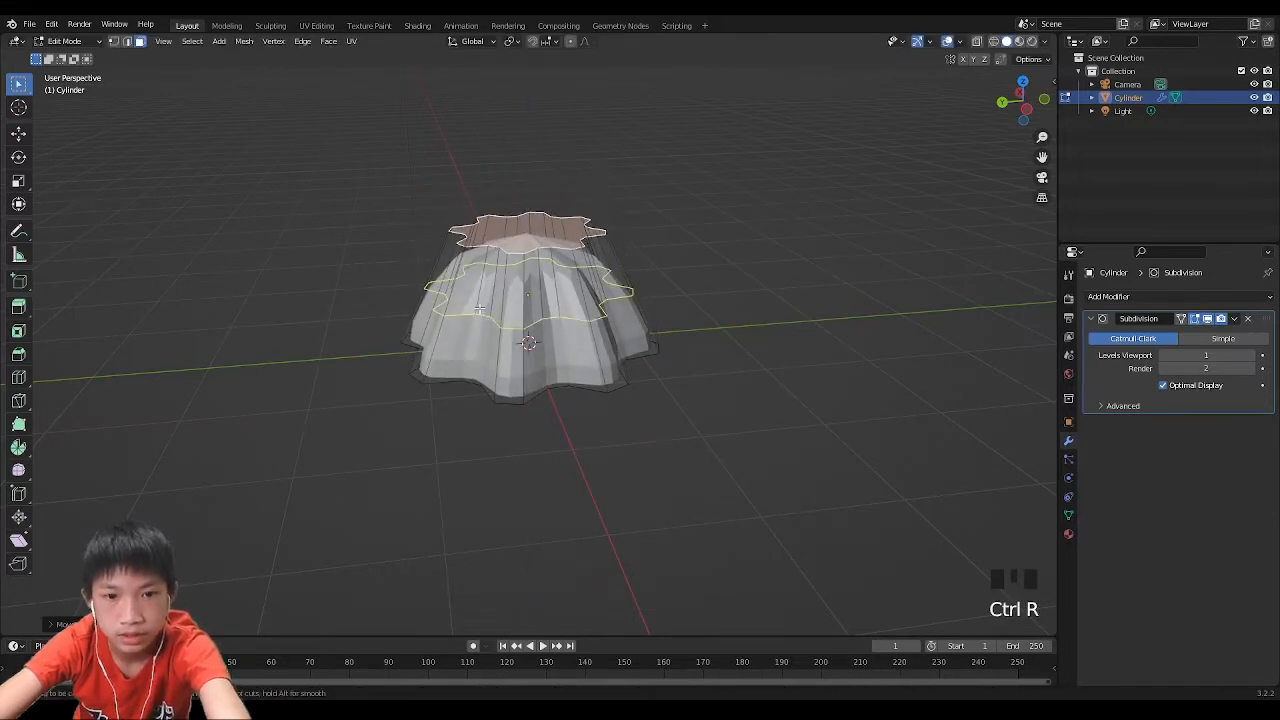
click(510, 317)
click(643, 303)
key(s)
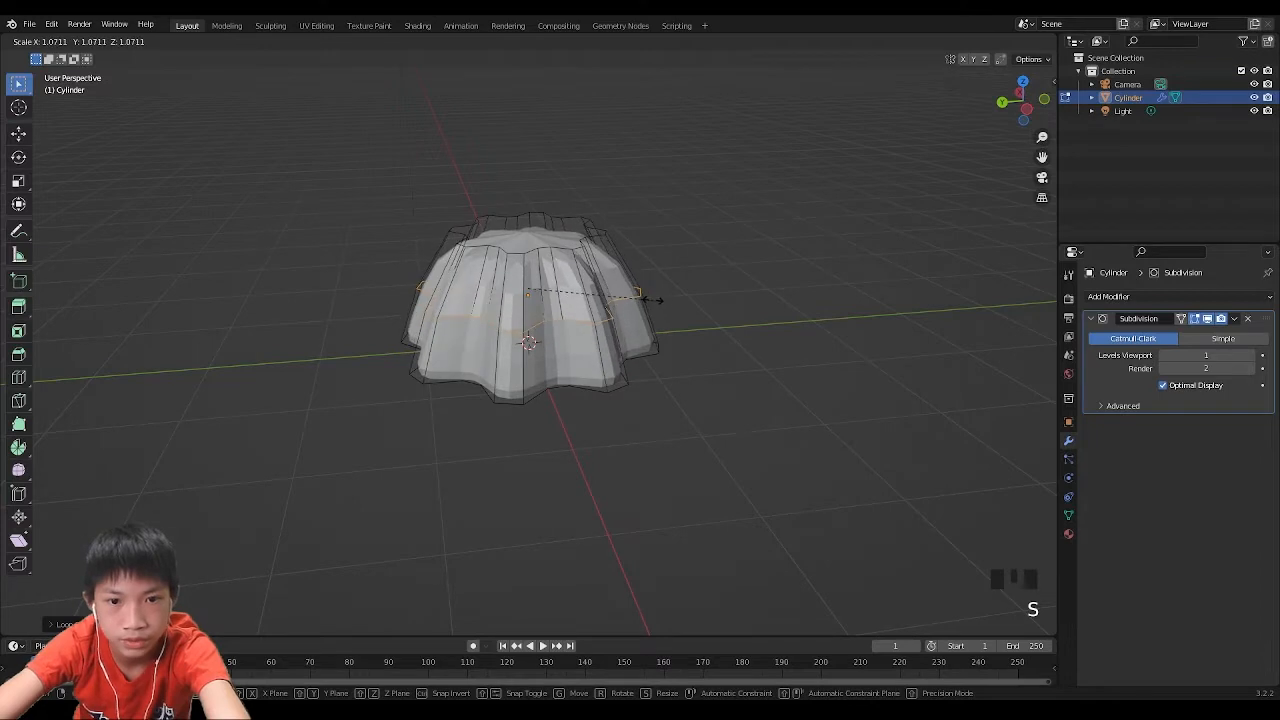
click(656, 268)
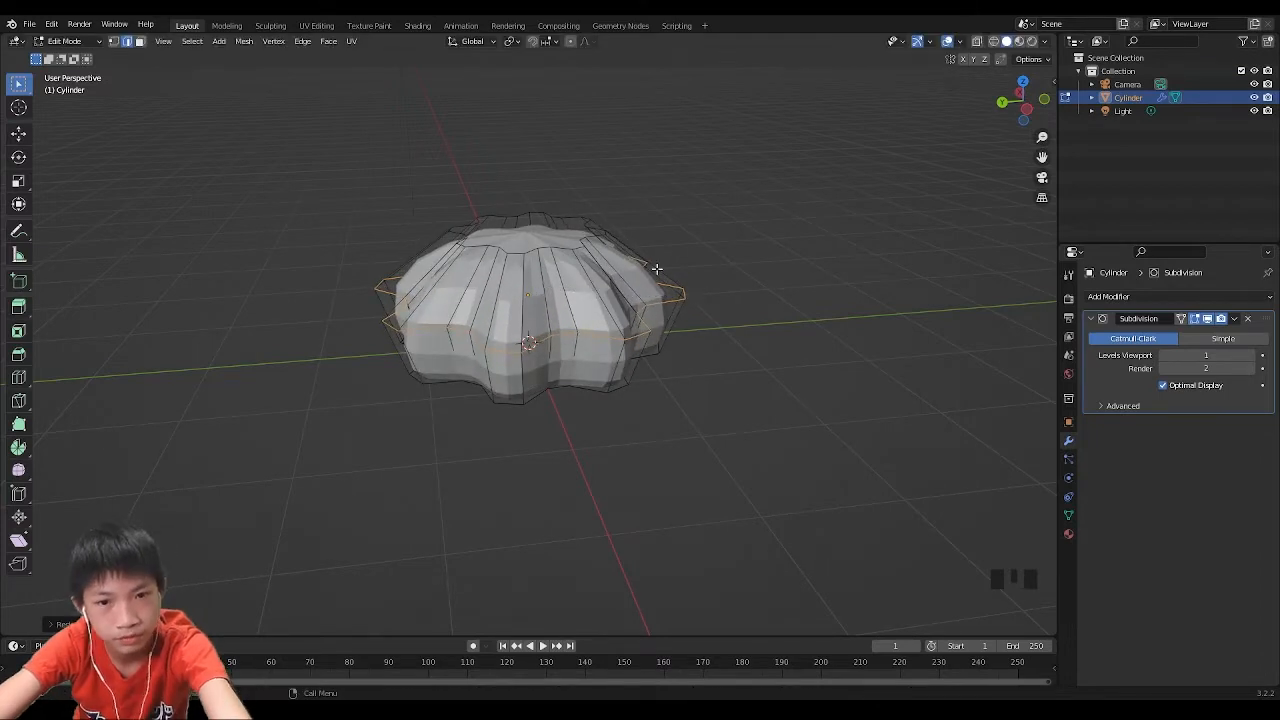
Select the recessed edges between the flutes along the bottom rim of the mesh.
key(Tab)
key(KP_5)
middle_drag(737, 274, 661, 302)
scroll(551, 336, up, 2)
key(Tab)
middle_drag(551, 336, 465, 395)
key(2)
shift+click(663, 386)
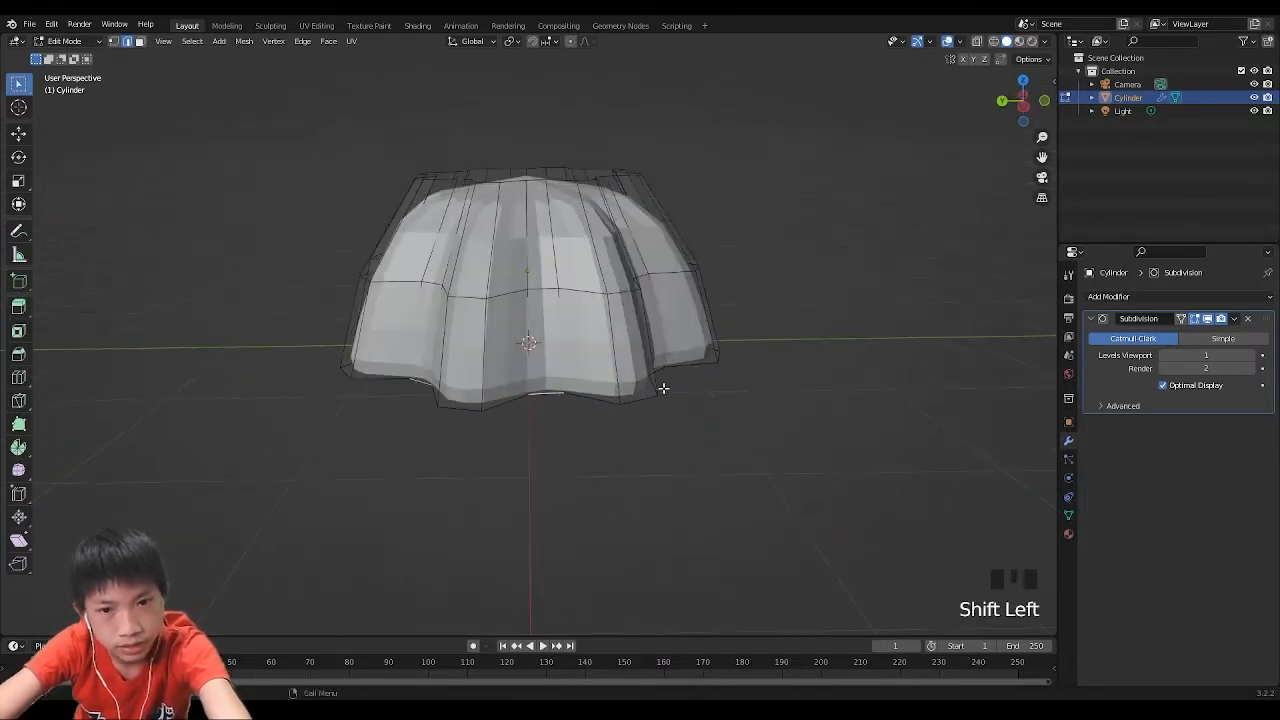
middle_drag(663, 386, 484, 437)
shift+click(520, 418)
shift+click(583, 437)
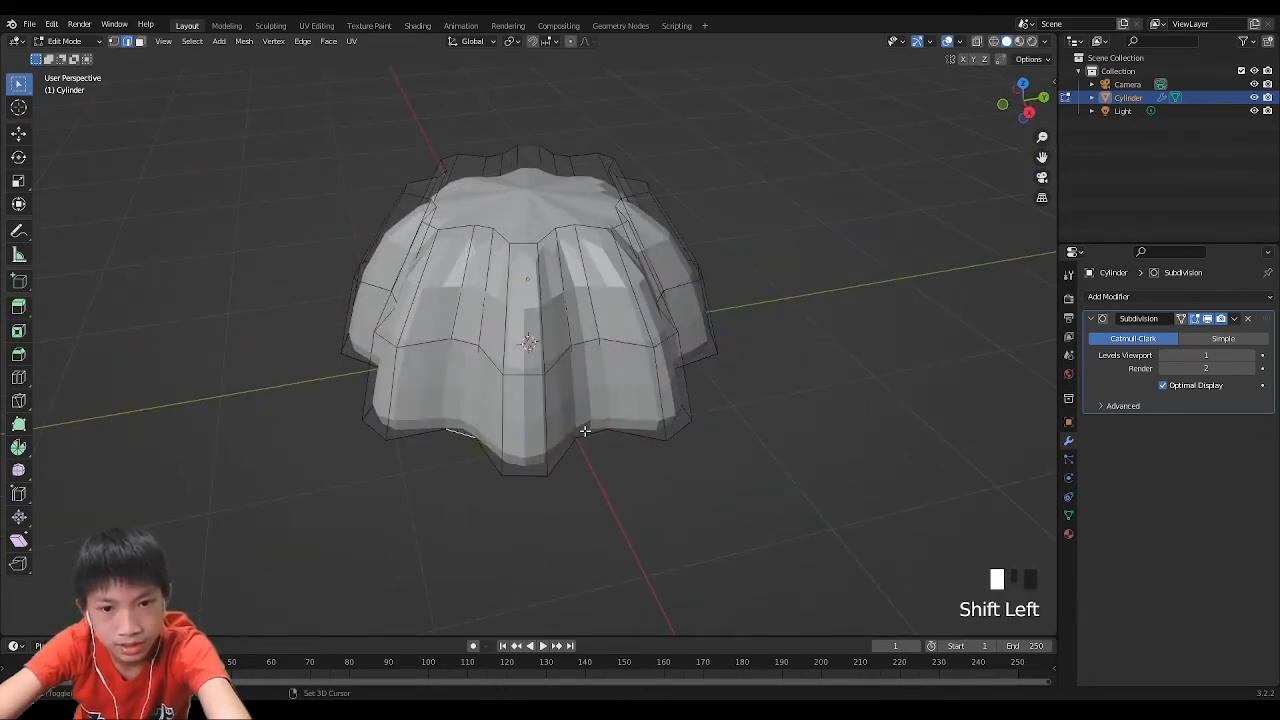
middle_drag(583, 437, 591, 360)
Scale the selected rim edges outward about 1.15 times with Z locked, and return to Object Mode.
key(s)
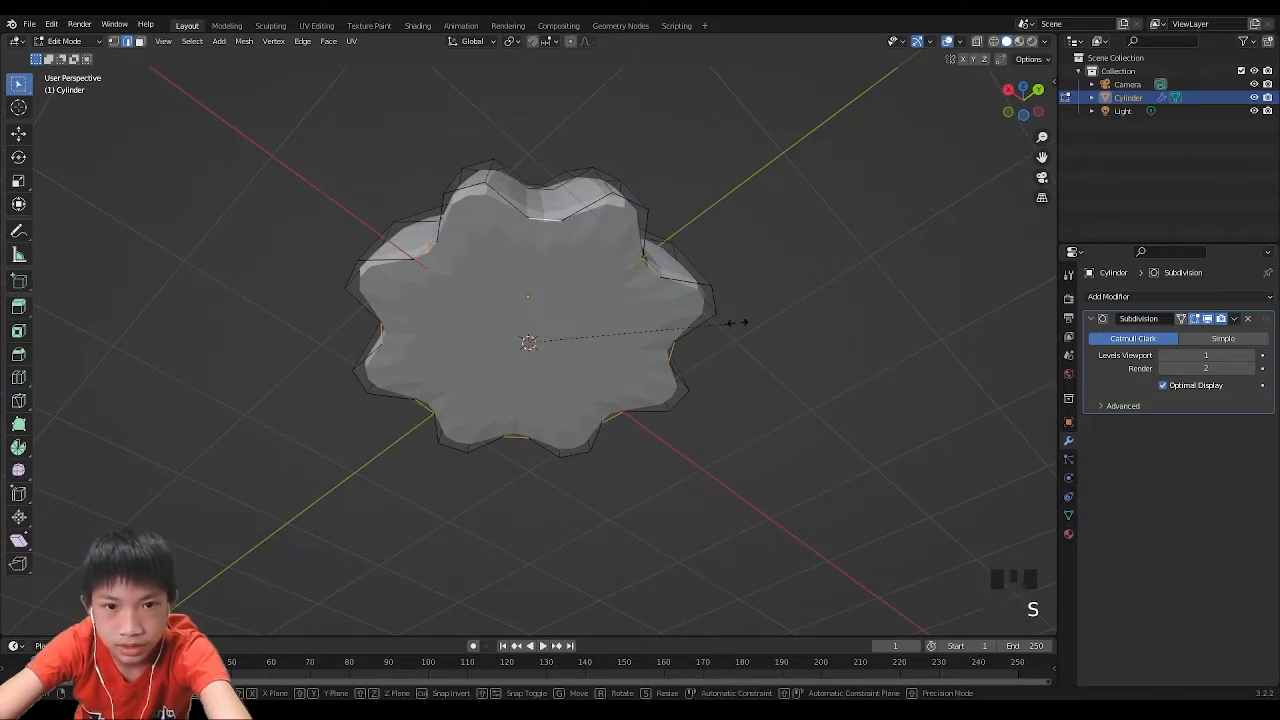
key(shift+z)
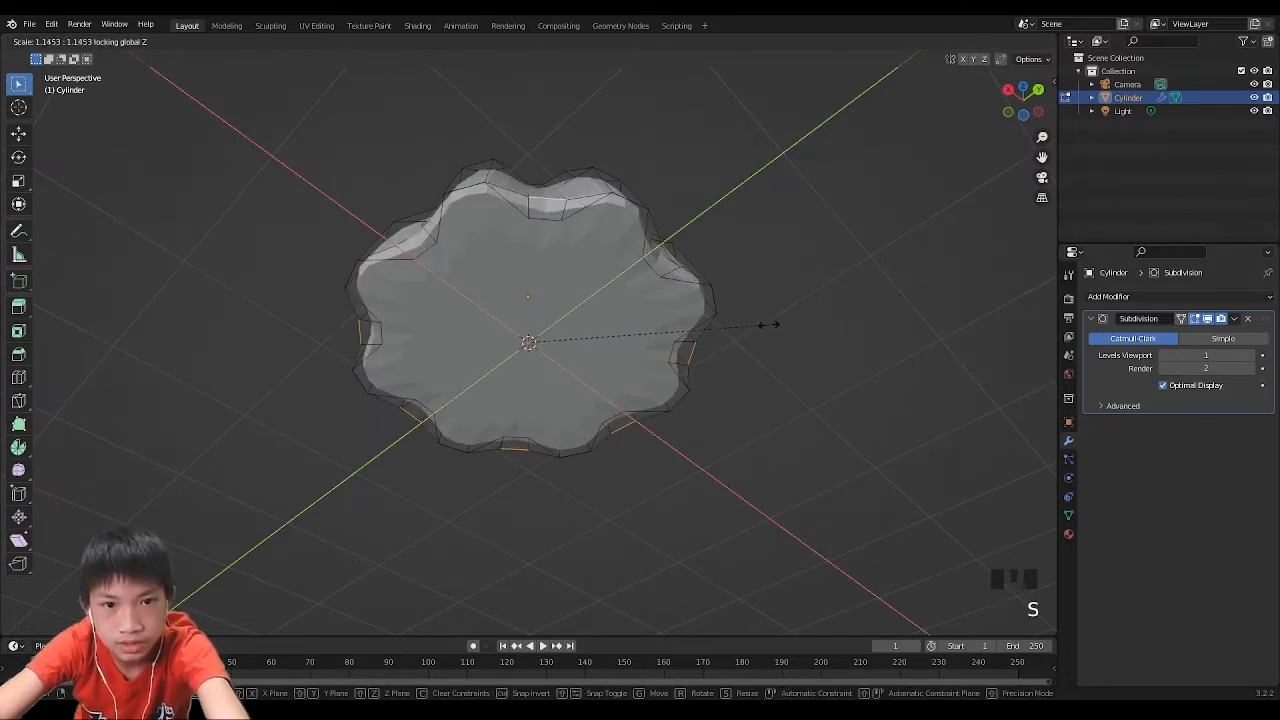
click(777, 323)
middle_drag(777, 323, 639, 458)
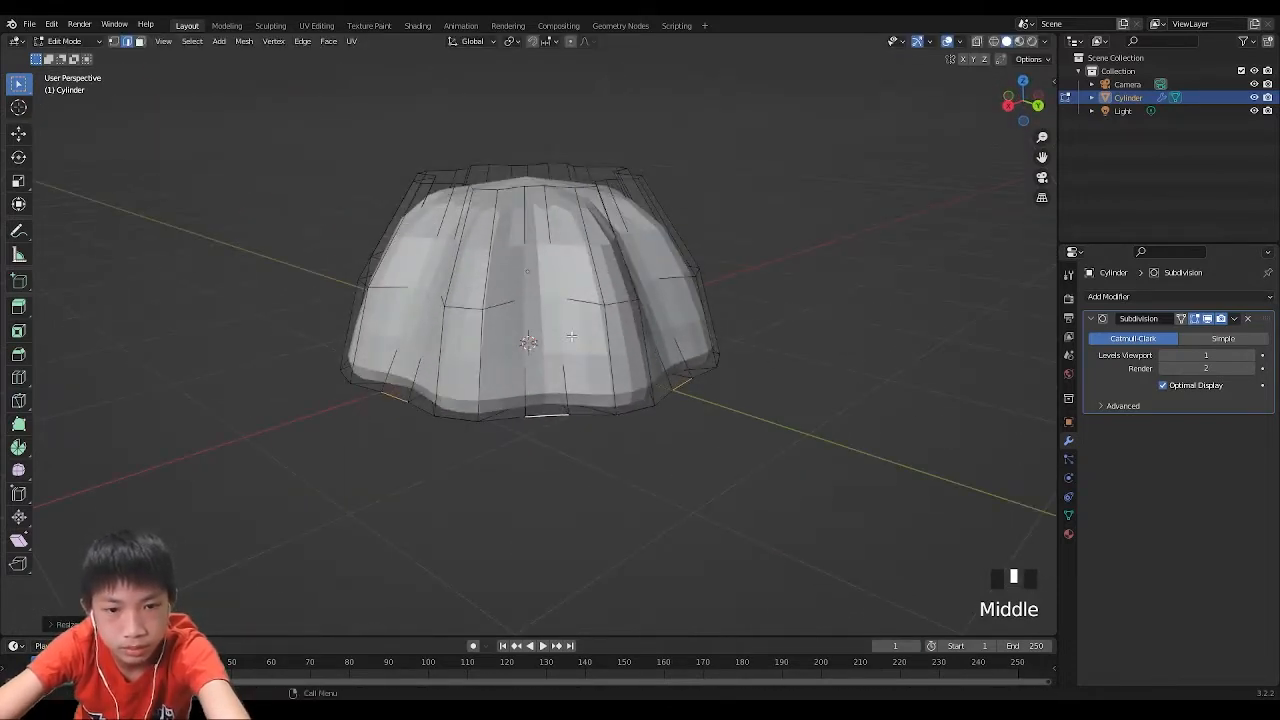
middle_drag(571, 336, 610, 388)
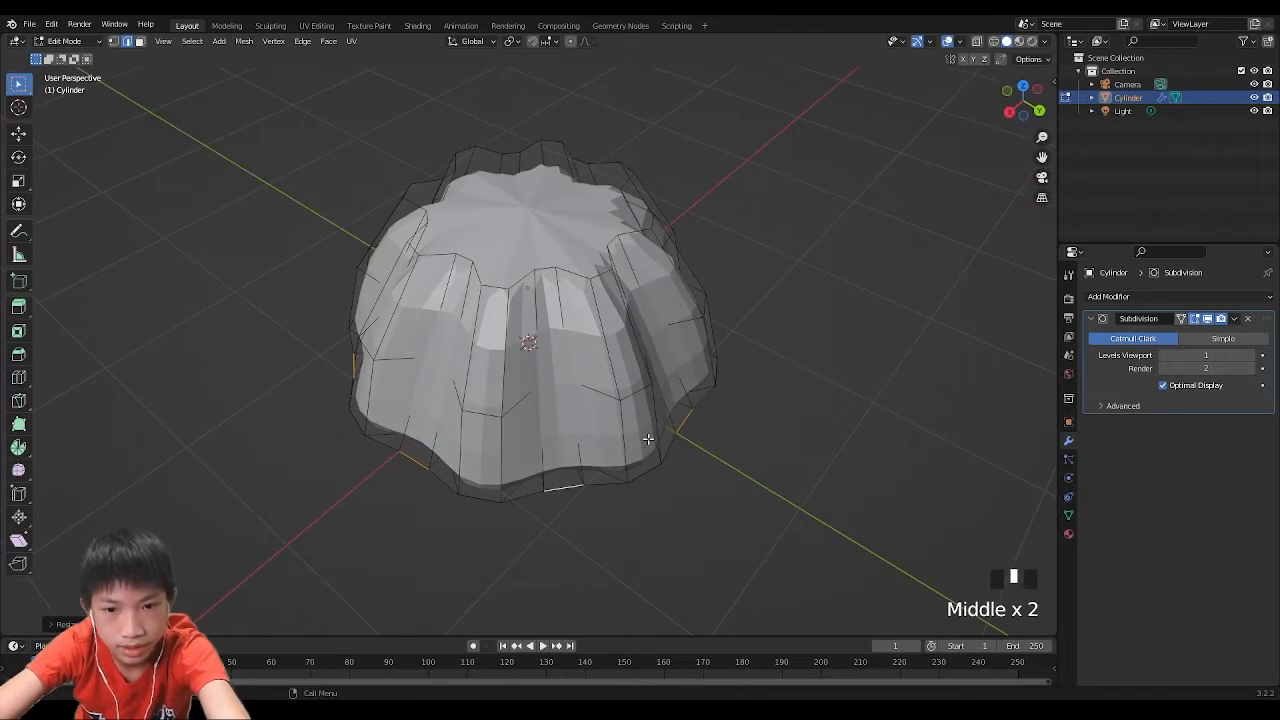
middle_drag(697, 347, 662, 410)
scroll(543, 457, down, 2)
key(Tab)
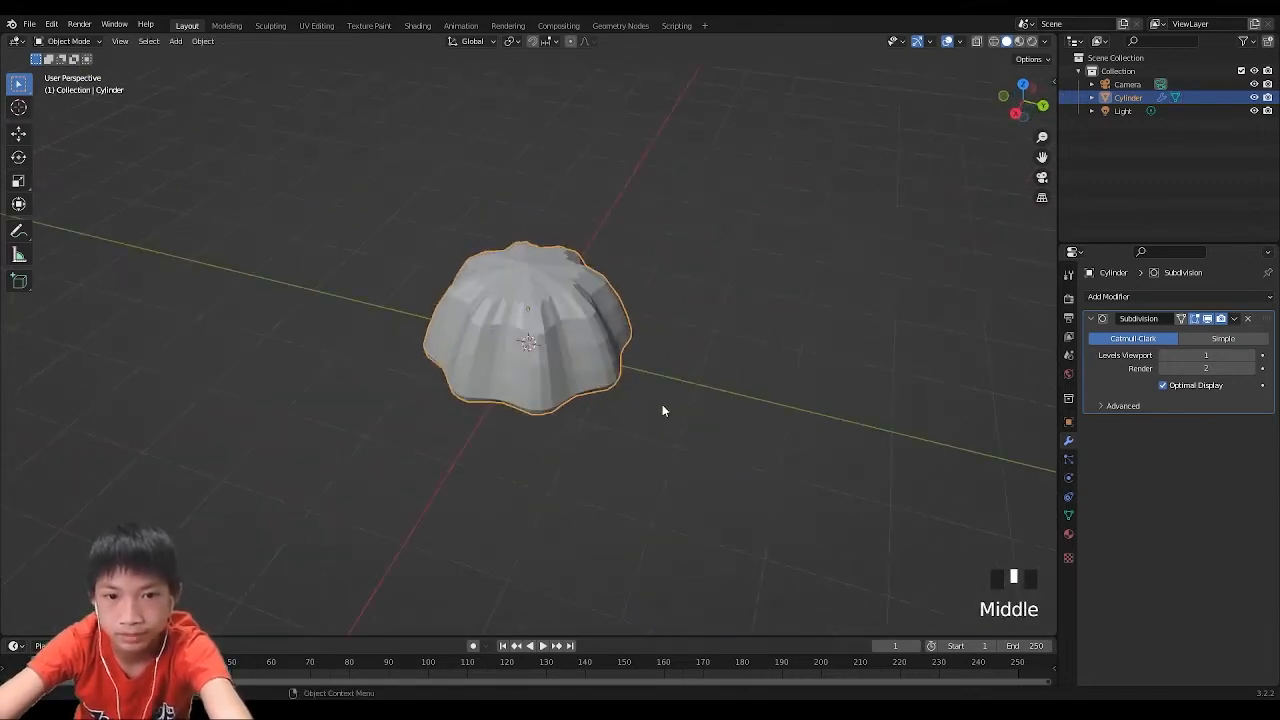
Set the Subdivision modifier's viewport level to 2 and shade the fluted dome smooth.
click(1250, 357)
right_click(612, 260)
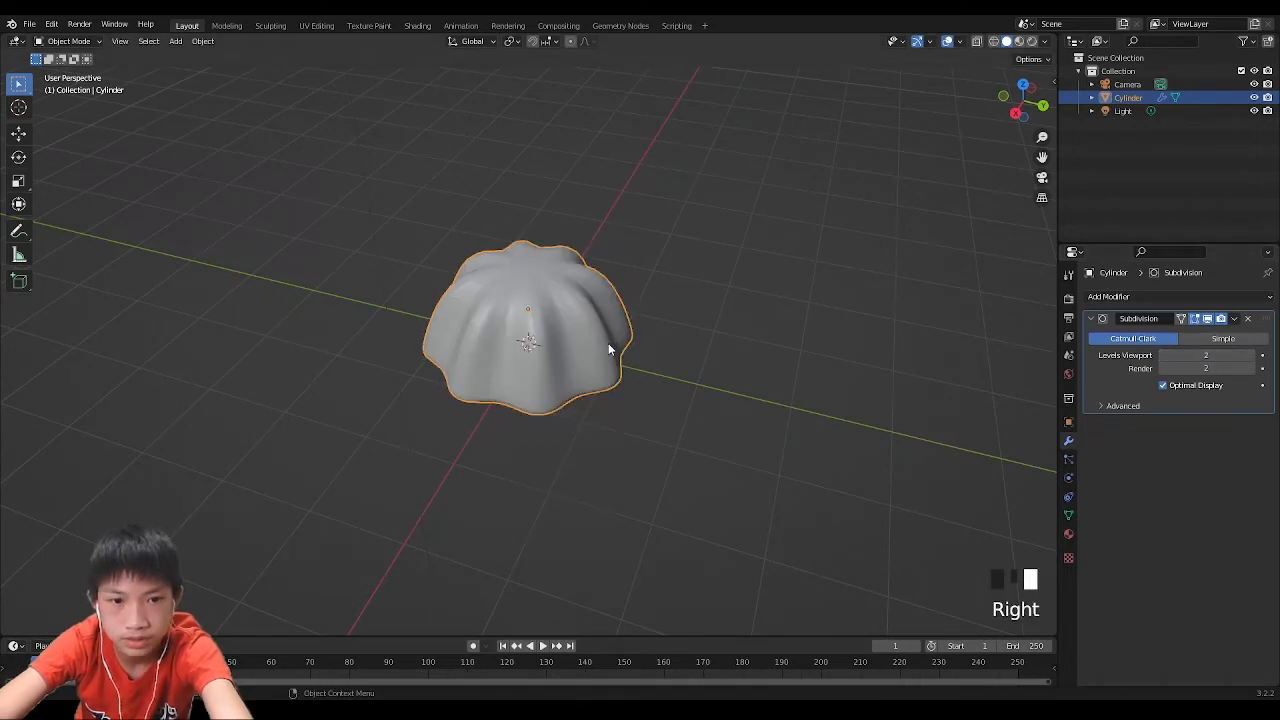
Move the fluted dome upward so it sits clear above the world origin.
scroll(608, 348, up, 3)
scroll(583, 329, down, 2)
middle_drag(583, 329, 640, 275)
key(g)
click(607, 292)
Add a second cylinder below the dome and flatten it along Z into a thin disc.
key(shift+a)
mouse_move(640, 275)
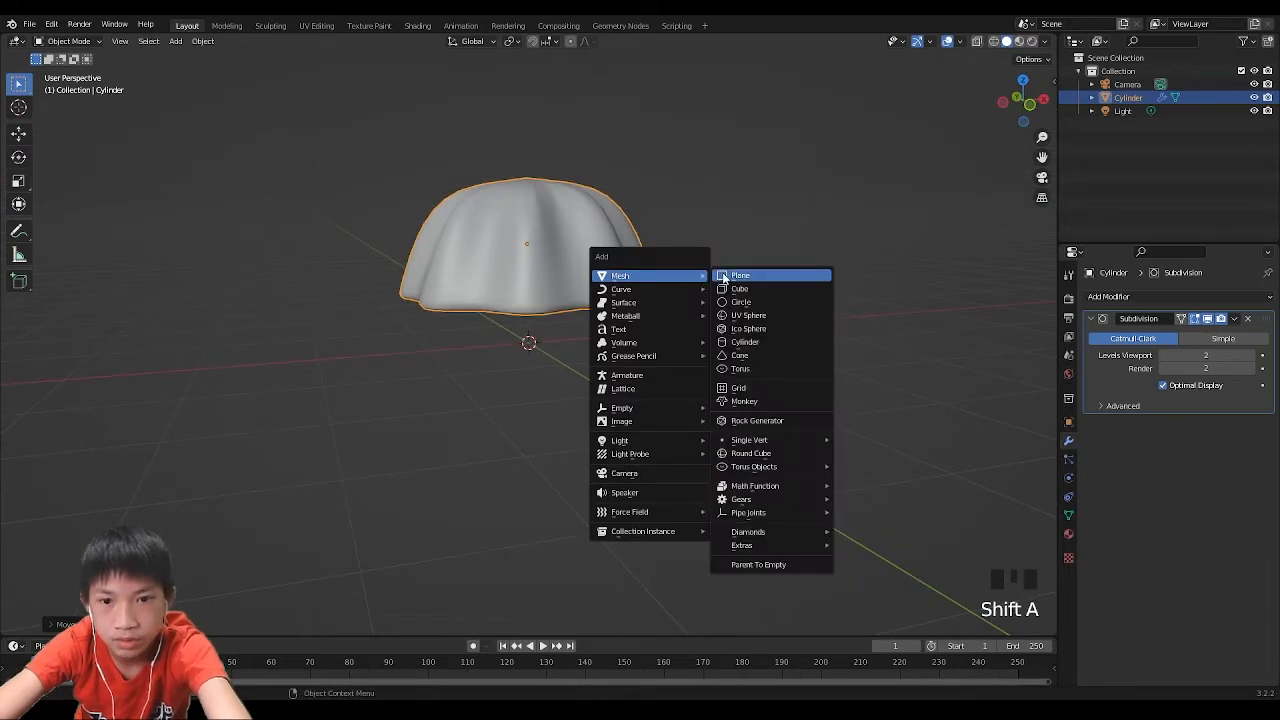
click(724, 342)
key(s)
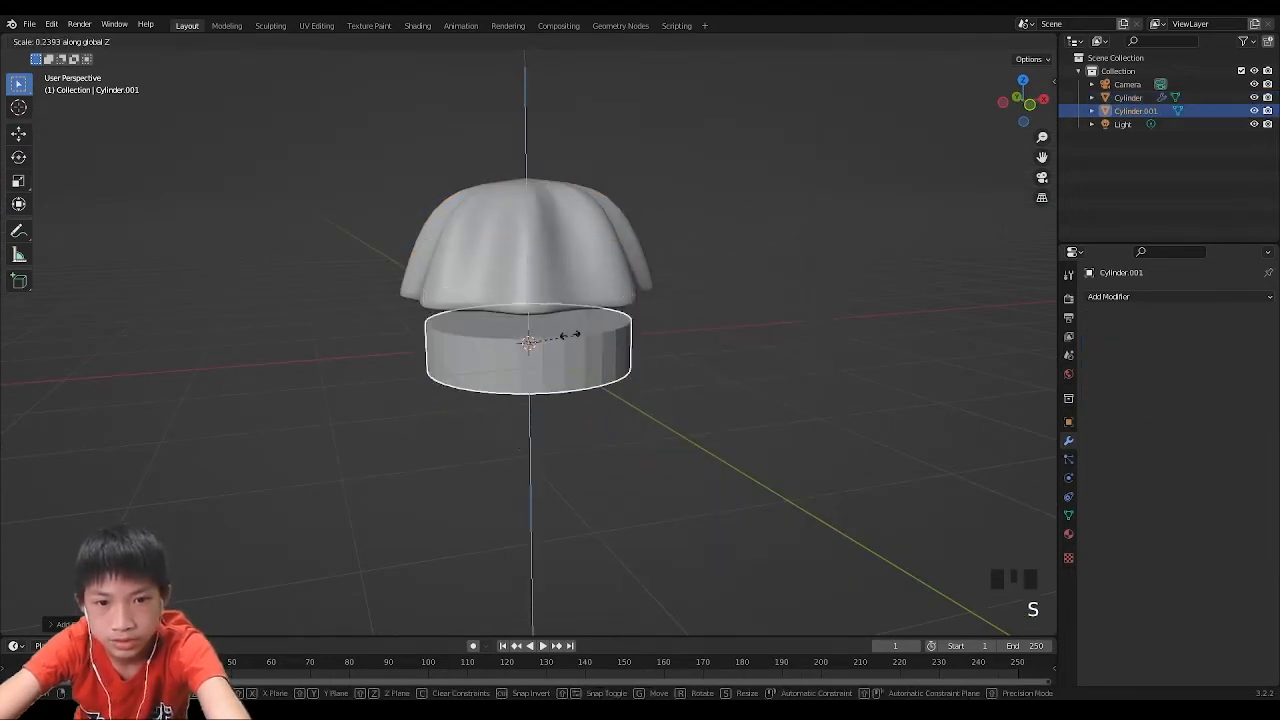
click(623, 320)
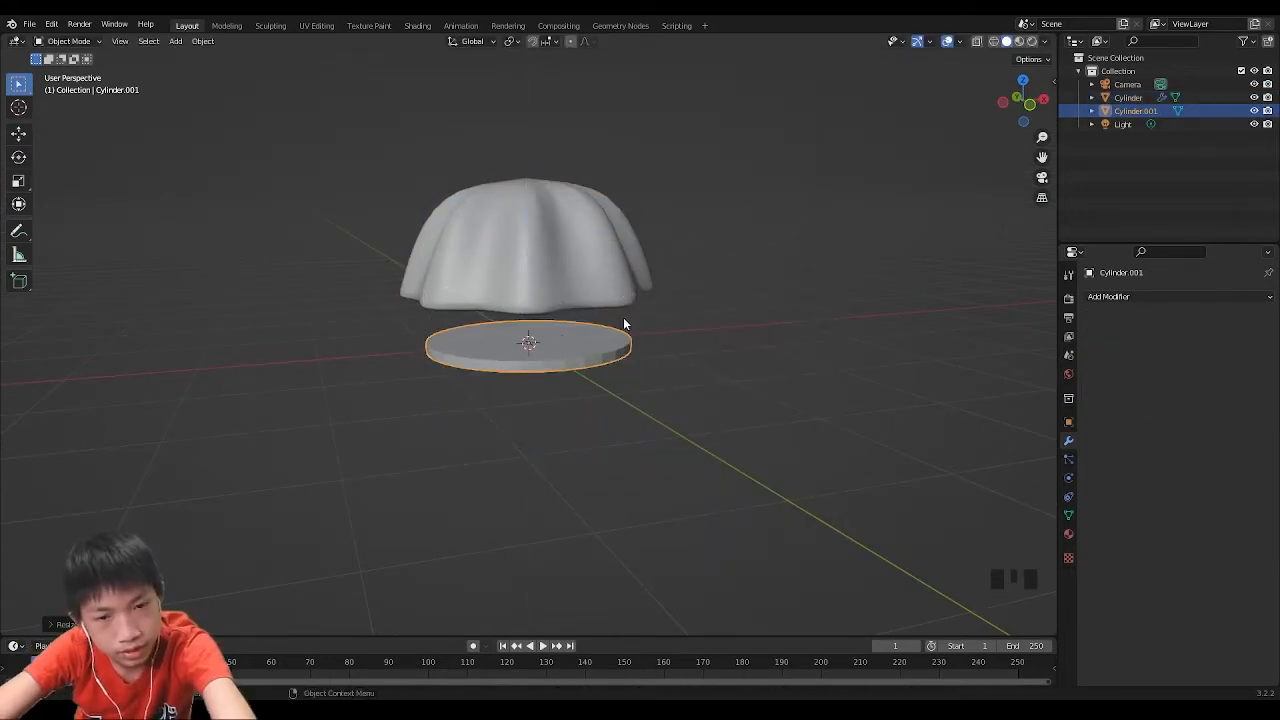
Widen the thin disc to about twice its diameter and enter Edit Mode on it.
key(s)
click(834, 334)
key(Tab)
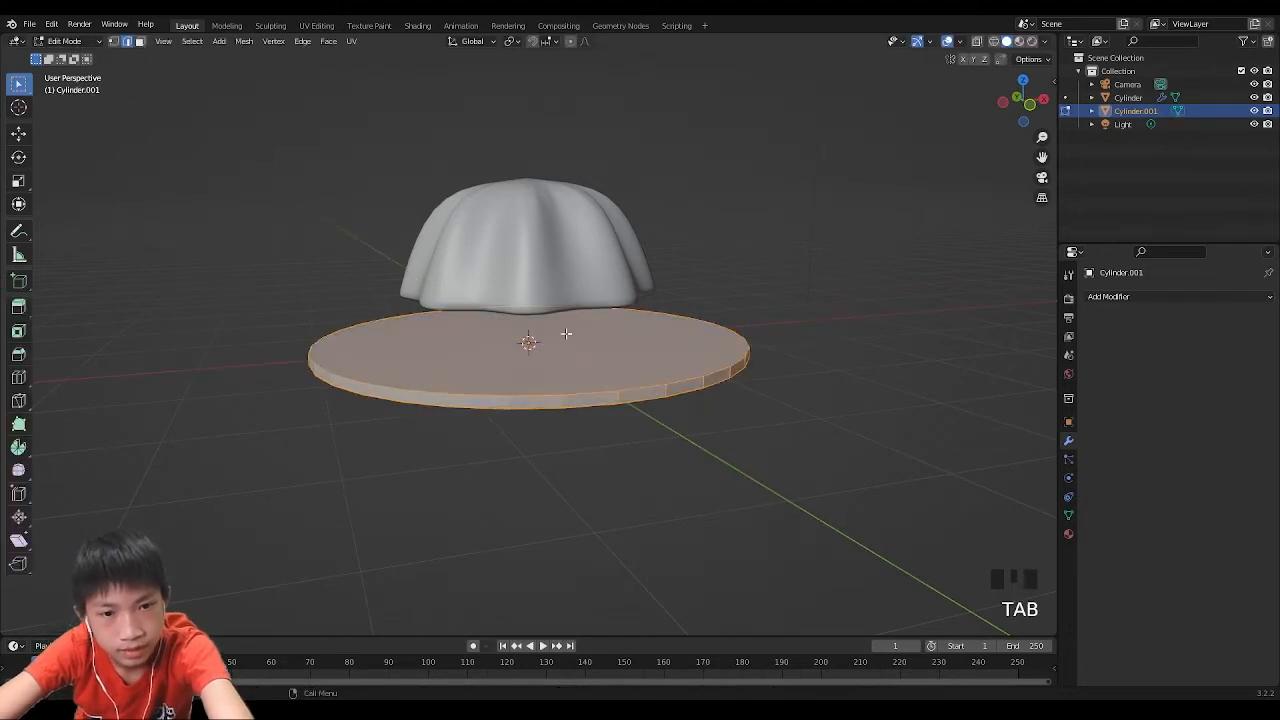
Inset the plate's top and bottom faces together to about half their diameter and lower the inset faces along Z.
middle_drag(566, 334, 600, 309)
click(586, 377)
shift+click(600, 309)
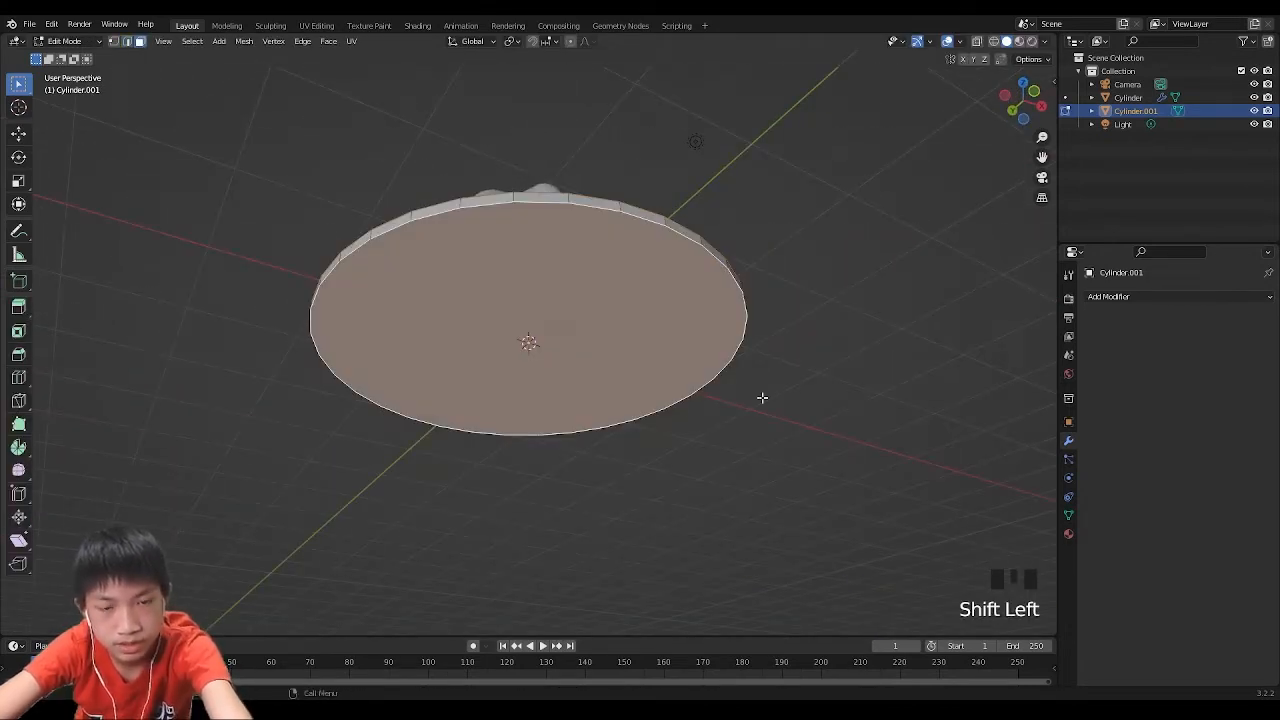
key(i)
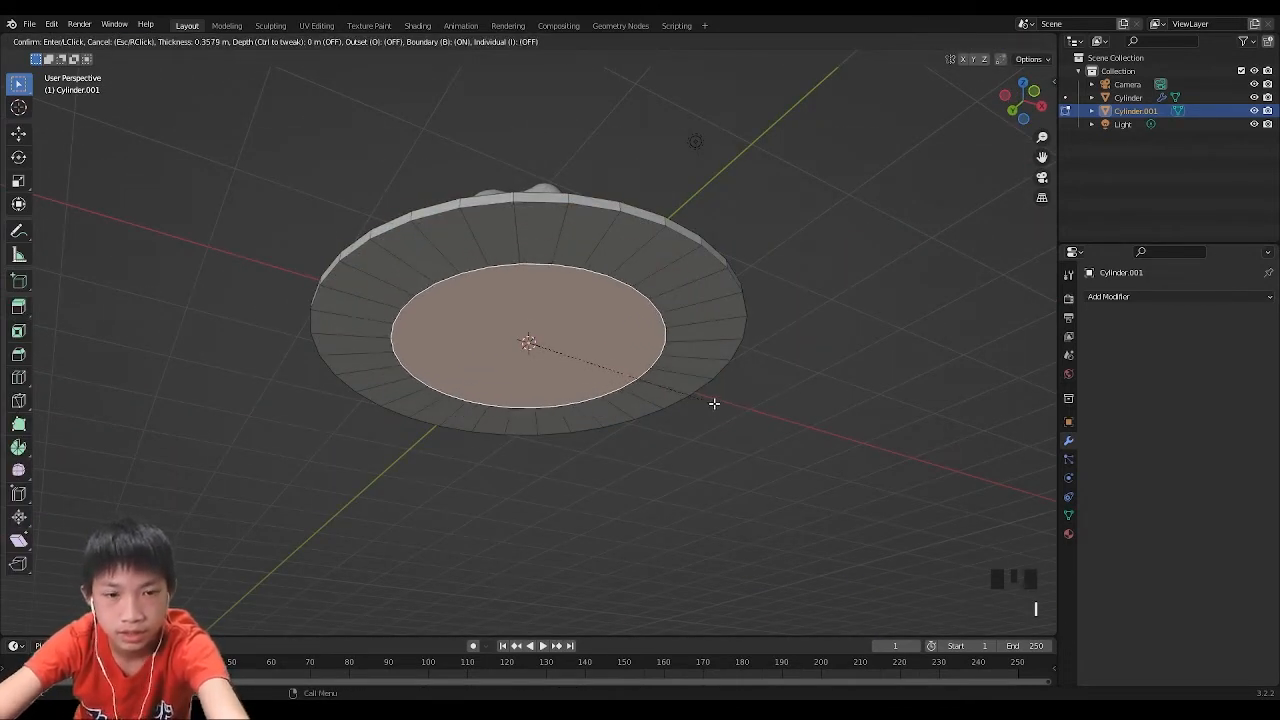
click(690, 403)
key(g)
key(z)
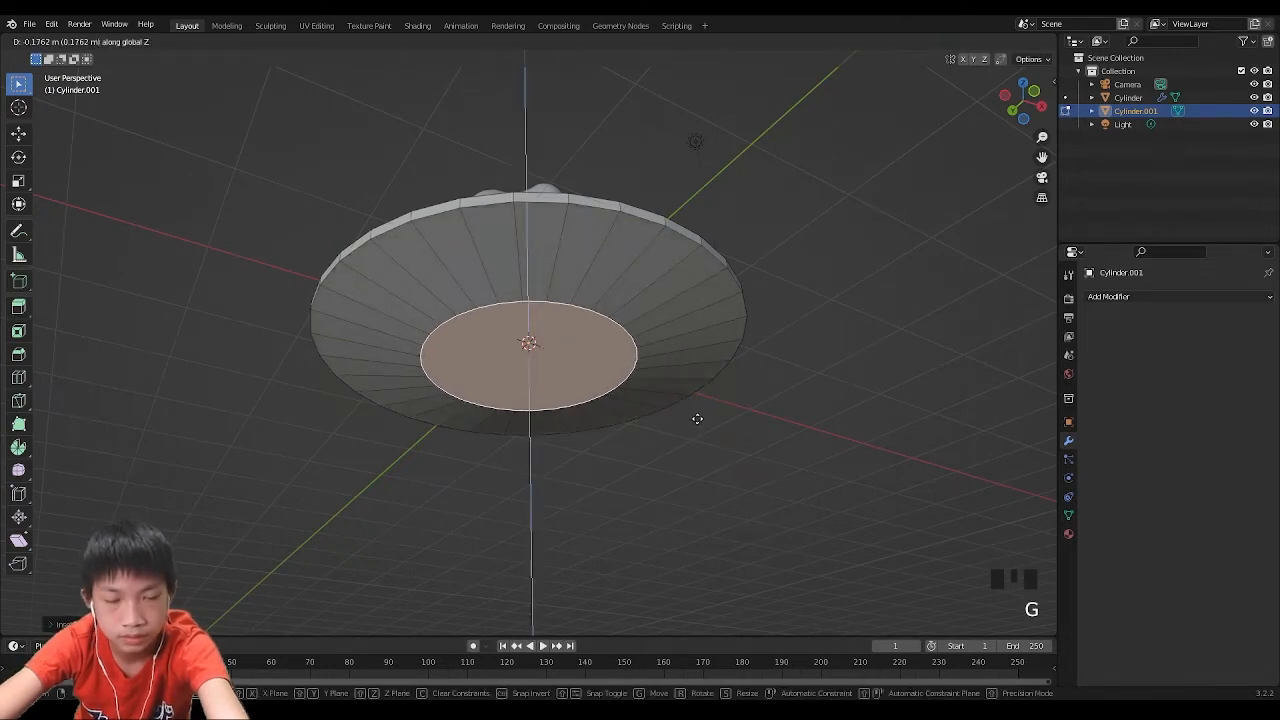
click(697, 419)
Inset both center faces slightly and extrude them downward along Z into a top recess and a foot underneath.
middle_drag(697, 419, 717, 520)
key(i)
click(731, 516)
key(e)
key(z)
click(716, 462)
scroll(717, 517, up, 3)
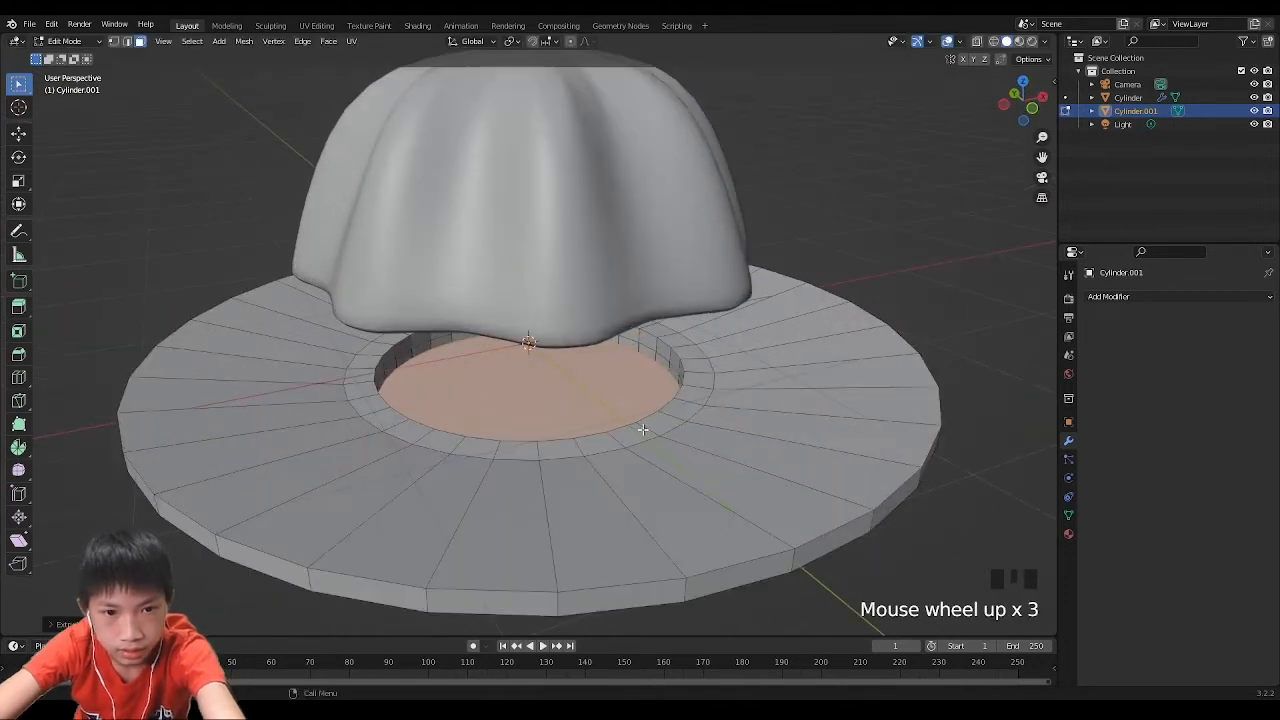
Narrow the plate's top recess horizontally with Z locked, and adjust the height of its floor slightly.
click(617, 411)
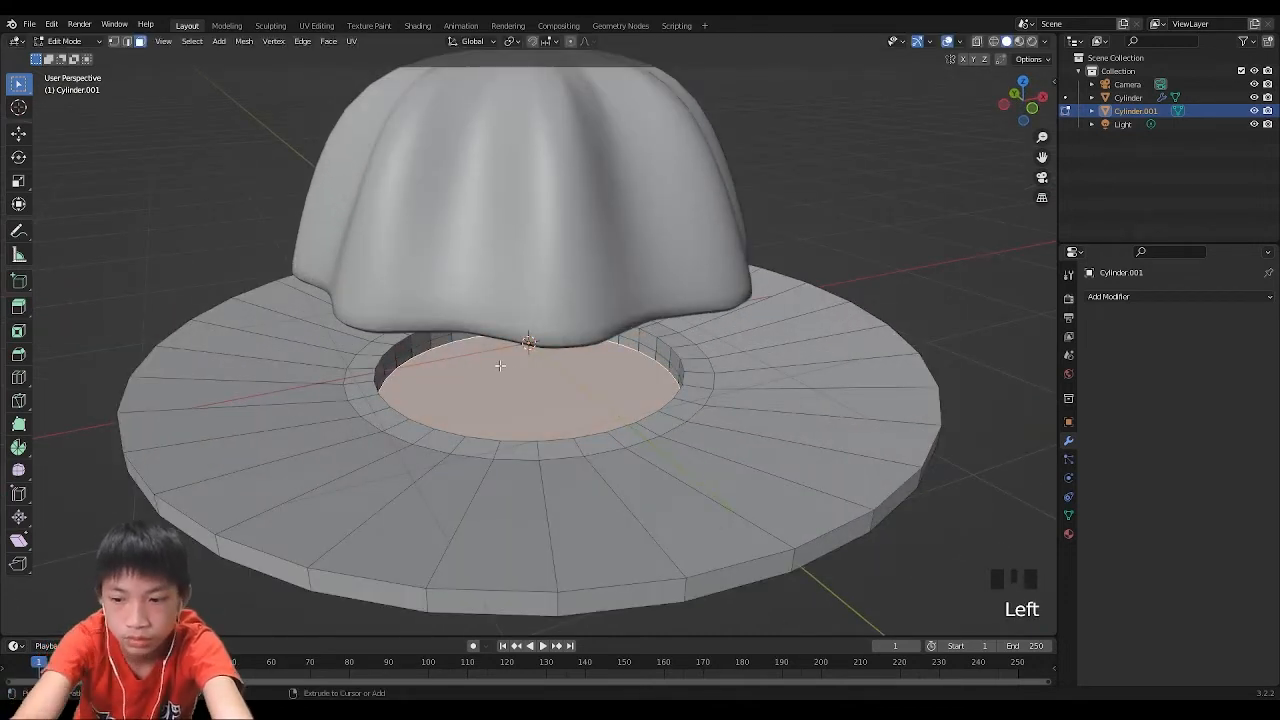
key(ctrl+KP_Add)
key(s)
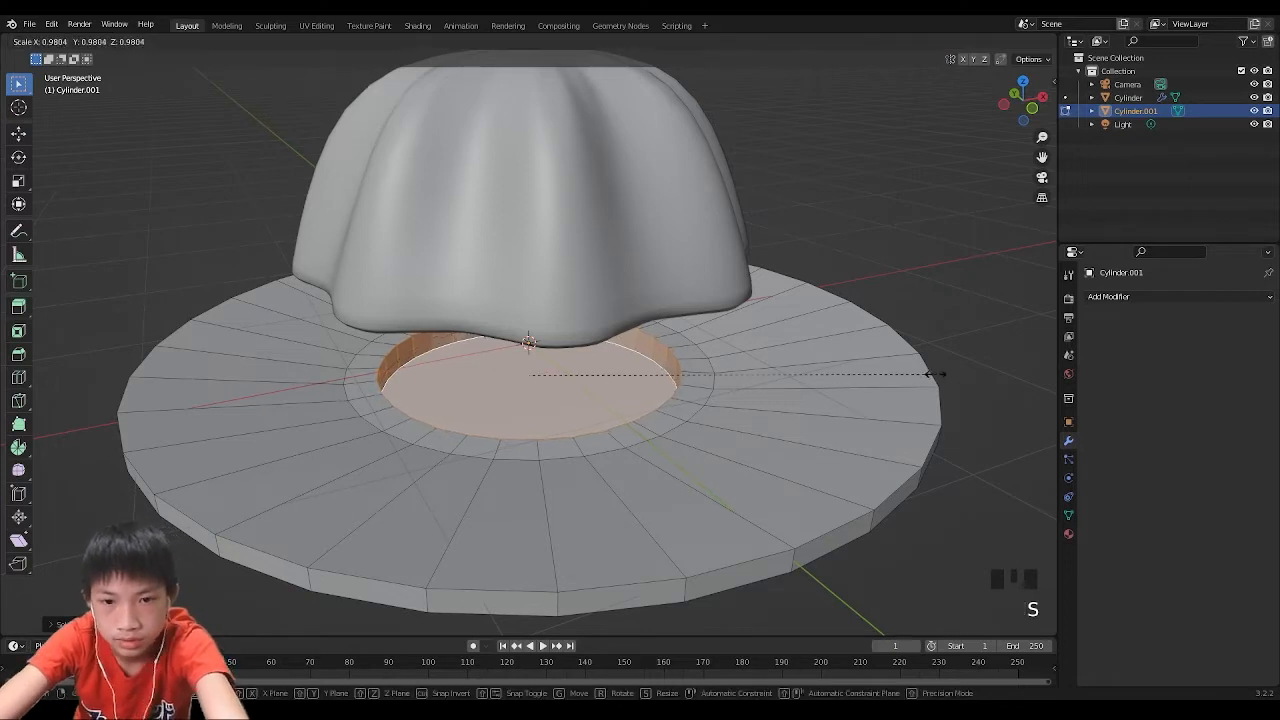
key(shift+z)
click(895, 375)
key(g)
key(z)
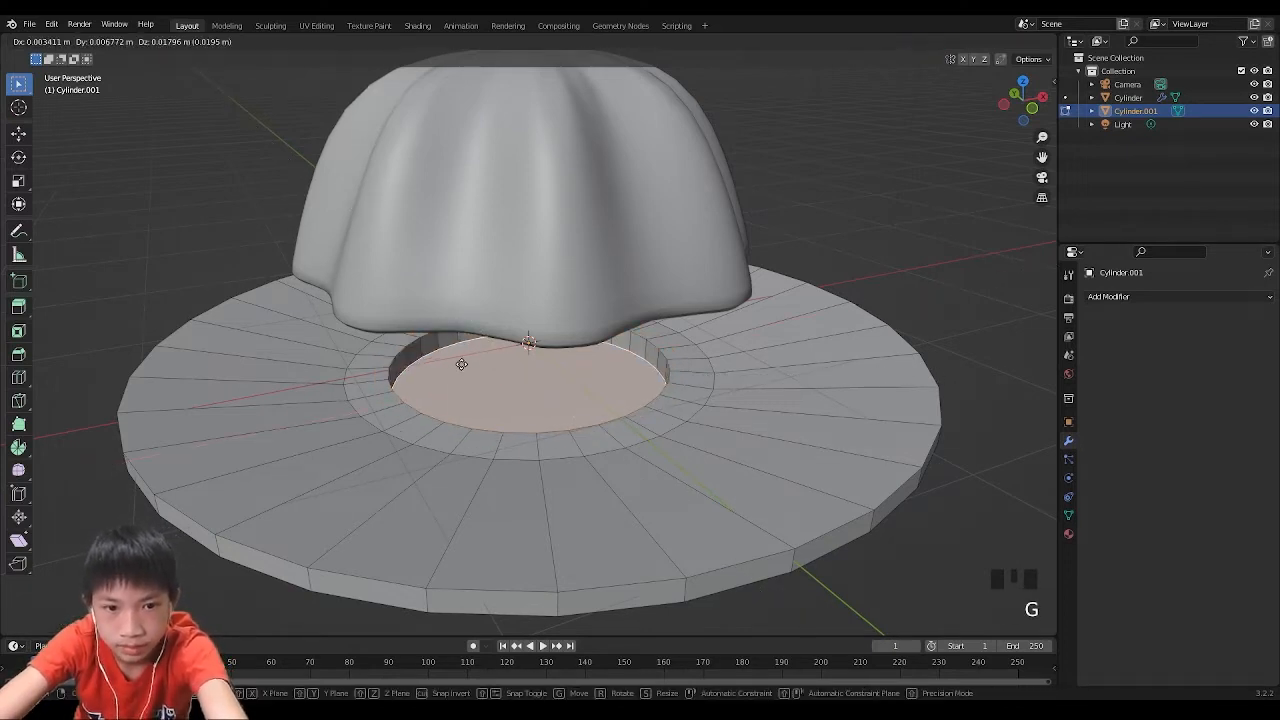
click(454, 356)
Scale up the foot's bottom face slightly so the foot flares outward.
key(Tab)
mouse_move(449, 366)
middle_down()
mouse_move(423, 306)
mouse_move(460, 354)
middle_up()
key(Tab)
click(460, 354)
key(s)
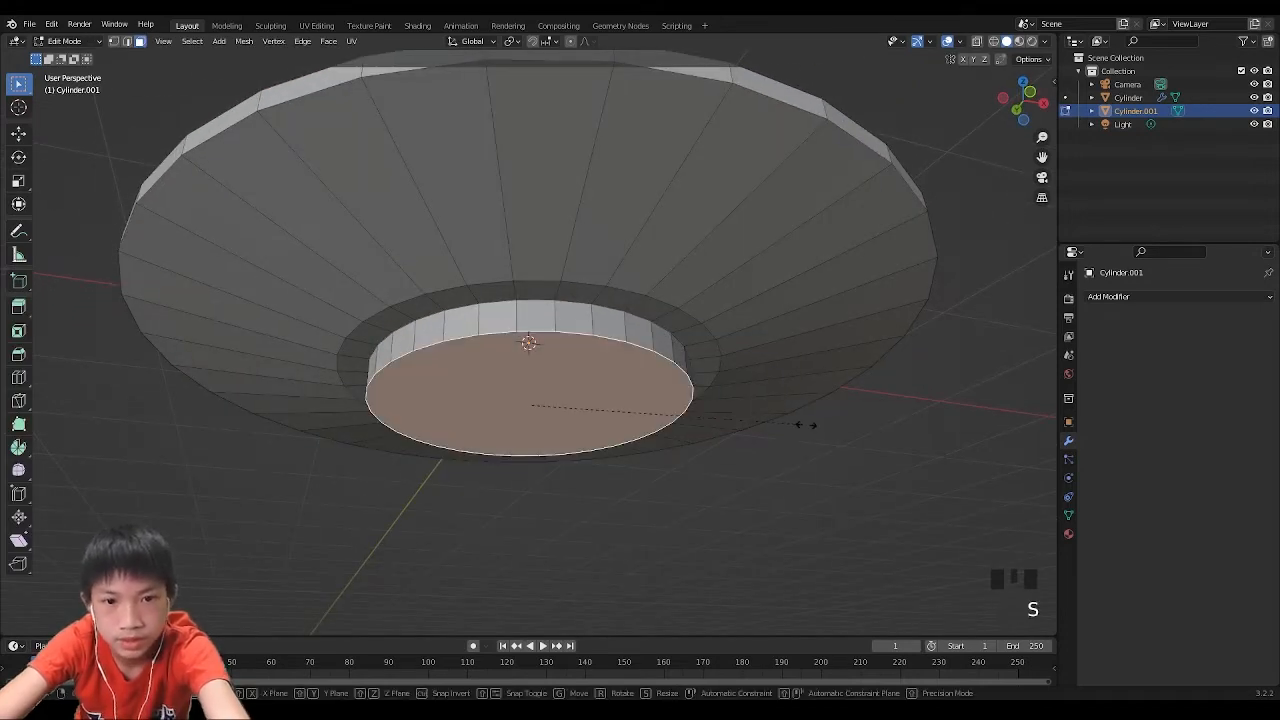
click(811, 423)
Scale the lower edge loop of the plate's outer rim slightly inward.
middle_drag(811, 423, 851, 463)
key(2)
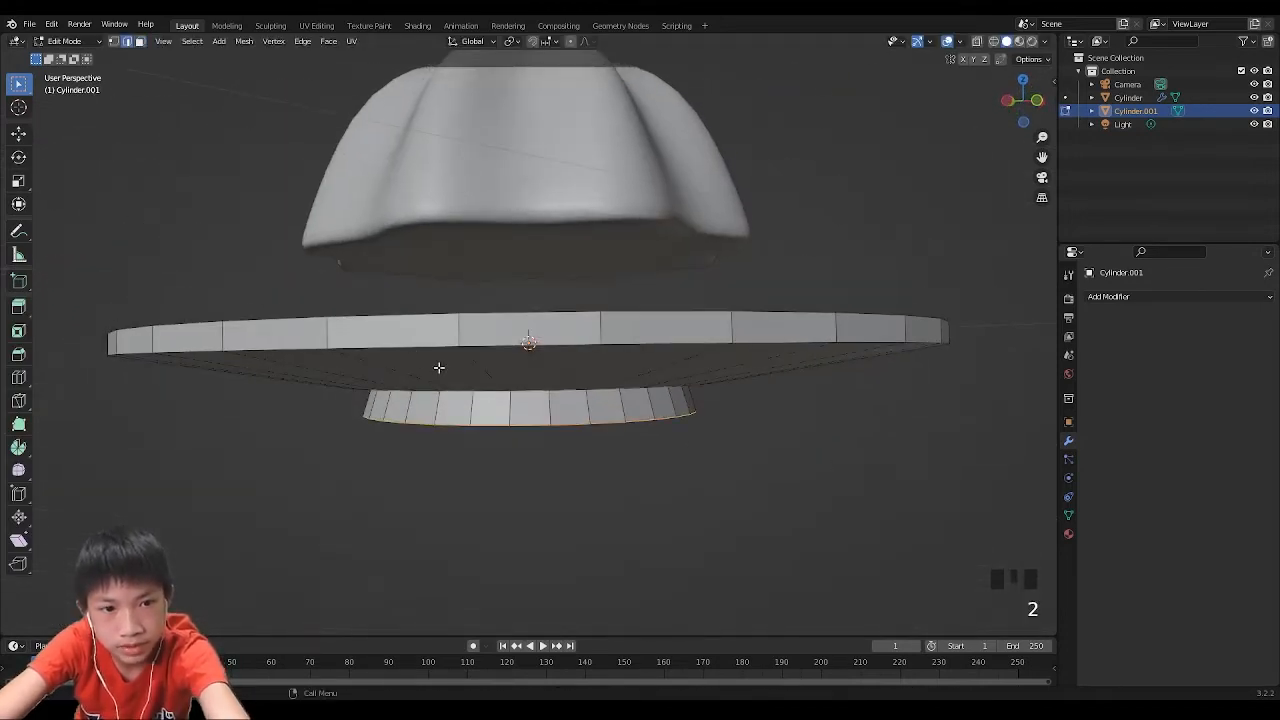
middle_drag(376, 340, 871, 400)
key(s)
scroll(771, 434, down, 2)
middle_drag(771, 434, 890, 420)
key(Tab)
Add a Subdivision Surface modifier to the plate and a supporting loop cut around its outer rim.
click(1160, 297)
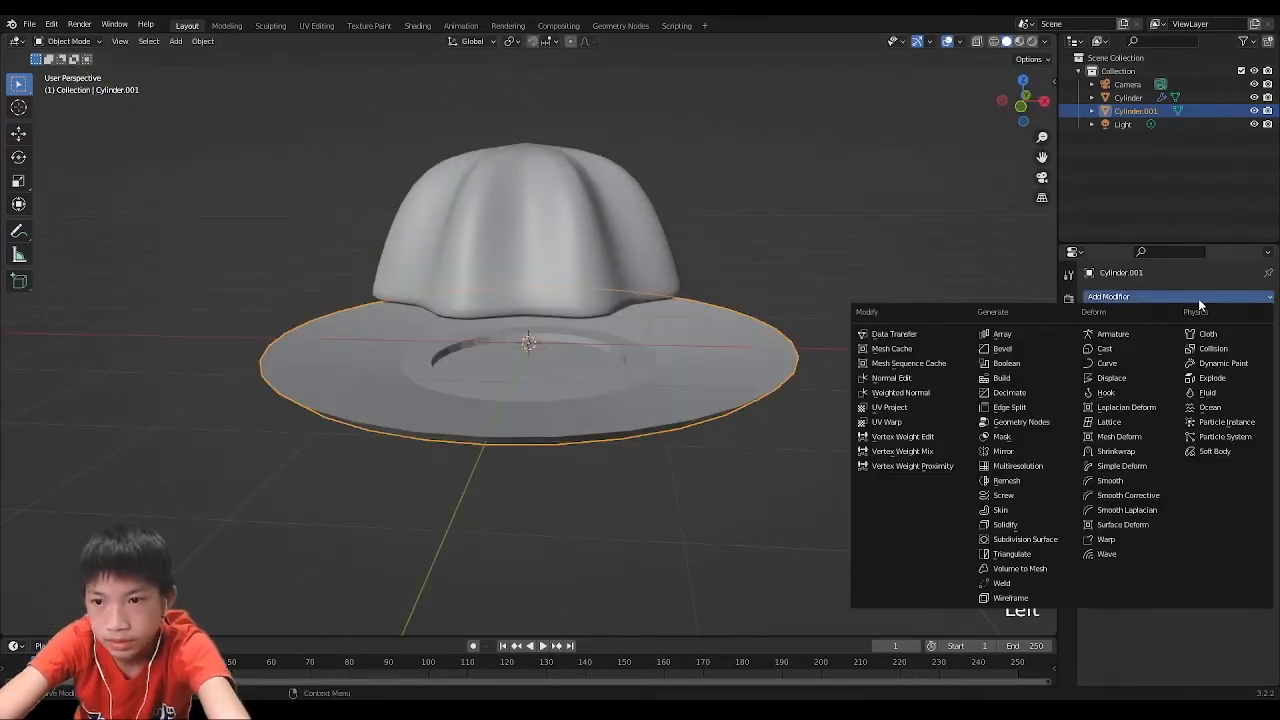
click(1049, 540)
key(Tab)
middle_drag(673, 301, 690, 330)
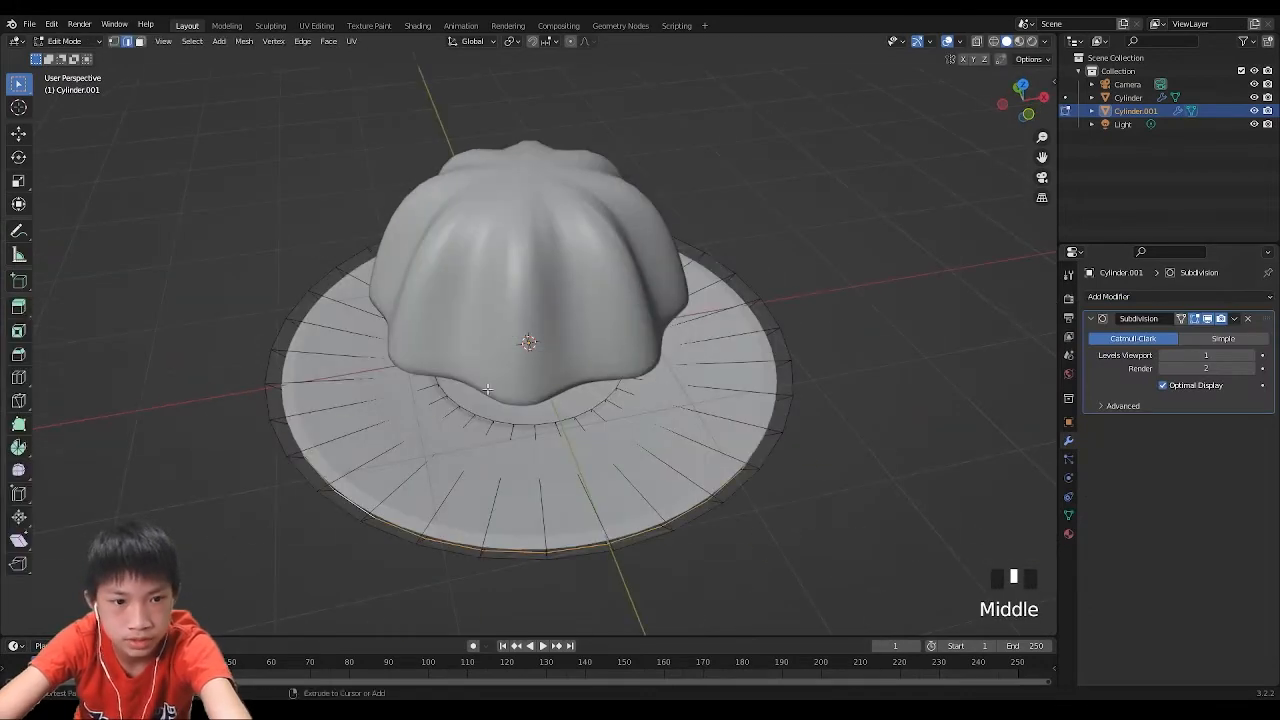
key(ctrl+r)
middle_drag(186, 343, 443, 283)
key(ctrl+r)
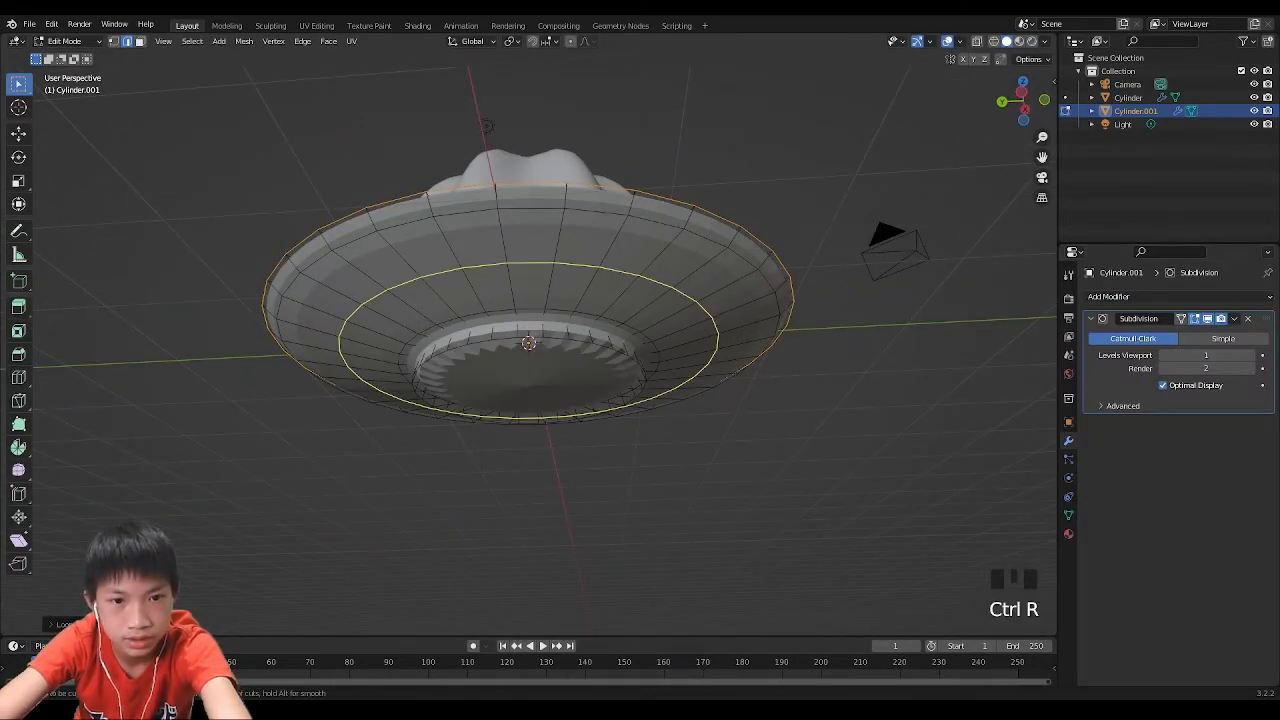
click(488, 294)
click(521, 279)
key(ctrl+z)
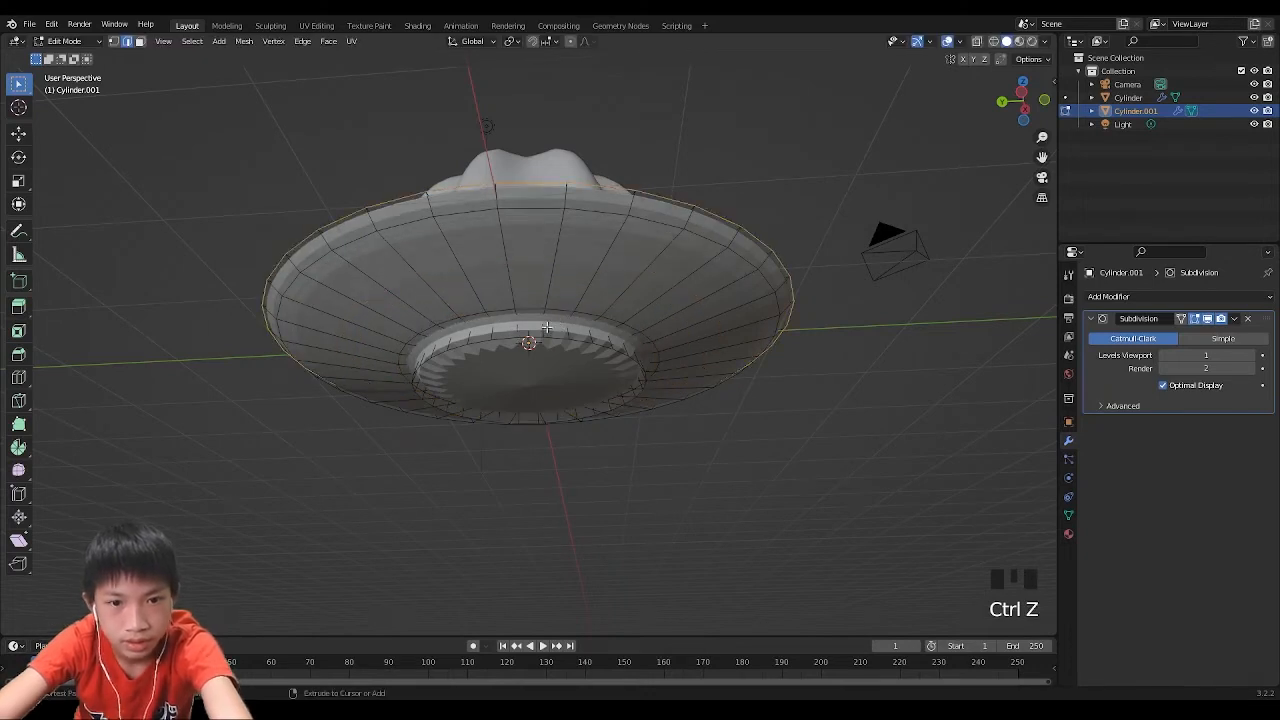
Add two supporting loop cuts around the foot's side wall, one near its lower edge and one near its upper edge.
key(ctrl+r)
click(547, 330)
right_click(548, 335)
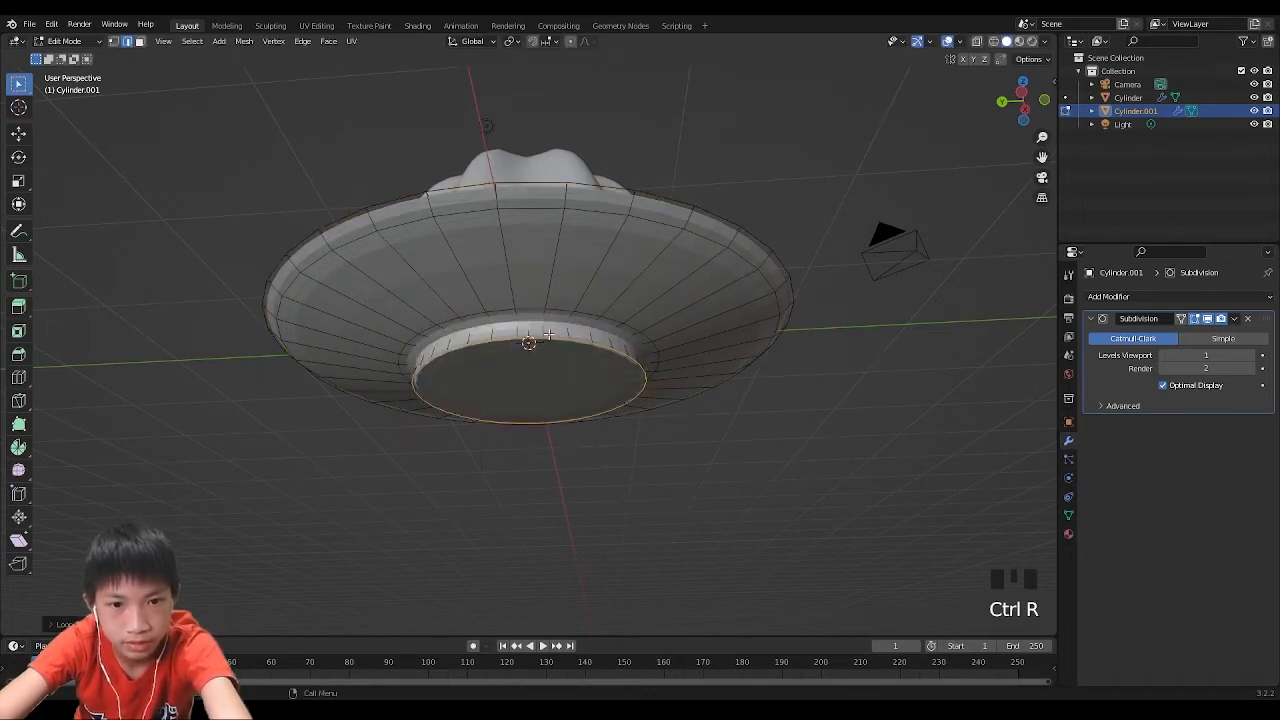
key(ctrl+r)
click(537, 321)
right_click(534, 317)
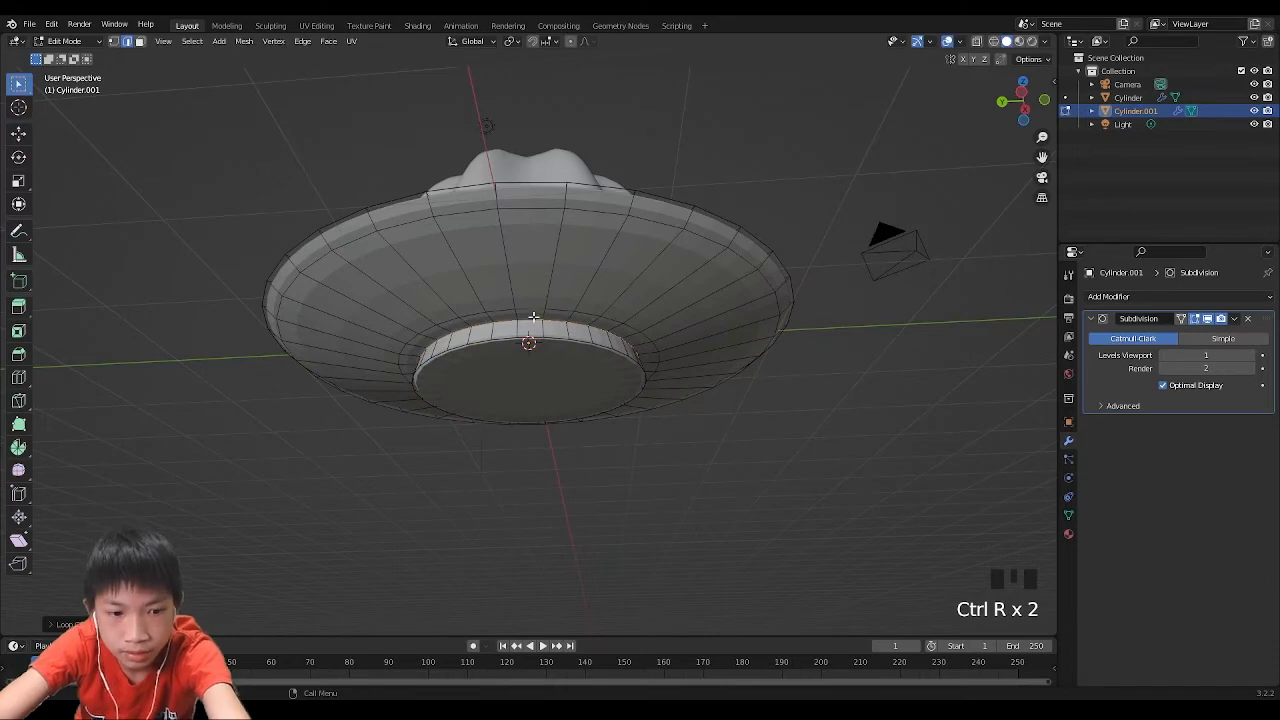
Inset the foot's bottom face by a very thin margin to sharpen its edge.
click(540, 376)
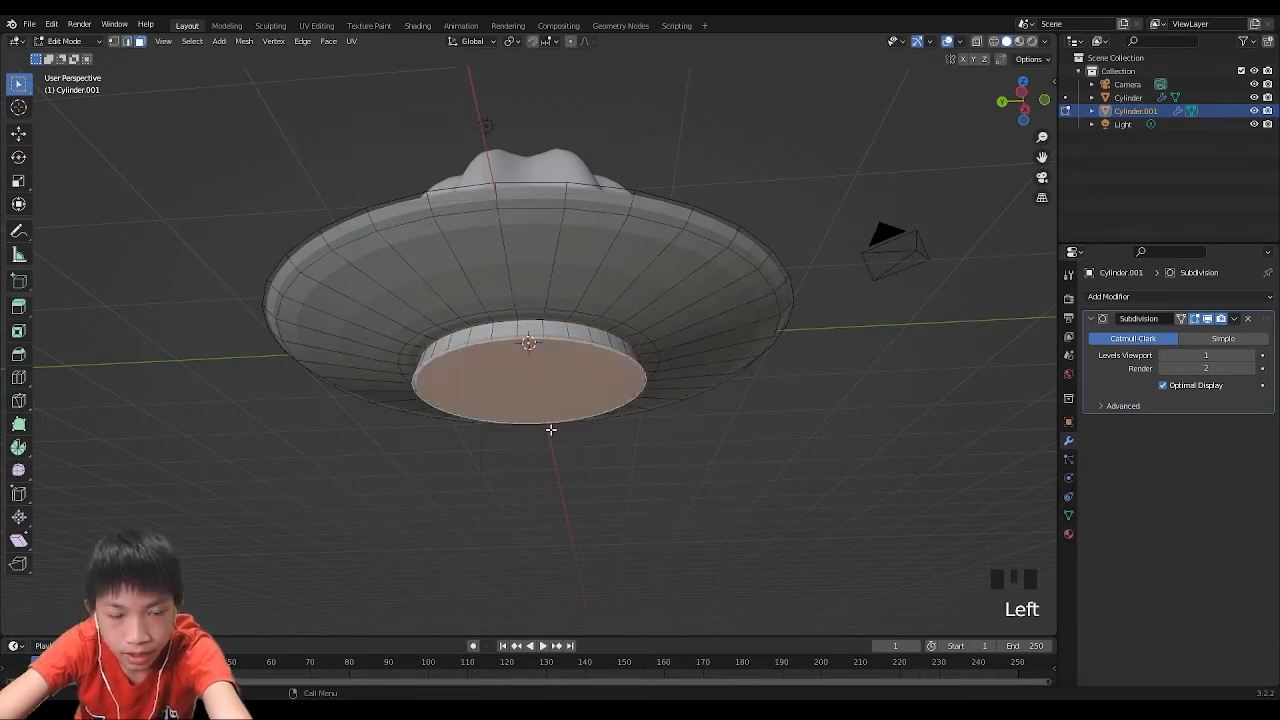
key(i)
click(760, 391)
scroll(737, 323, up, 6)
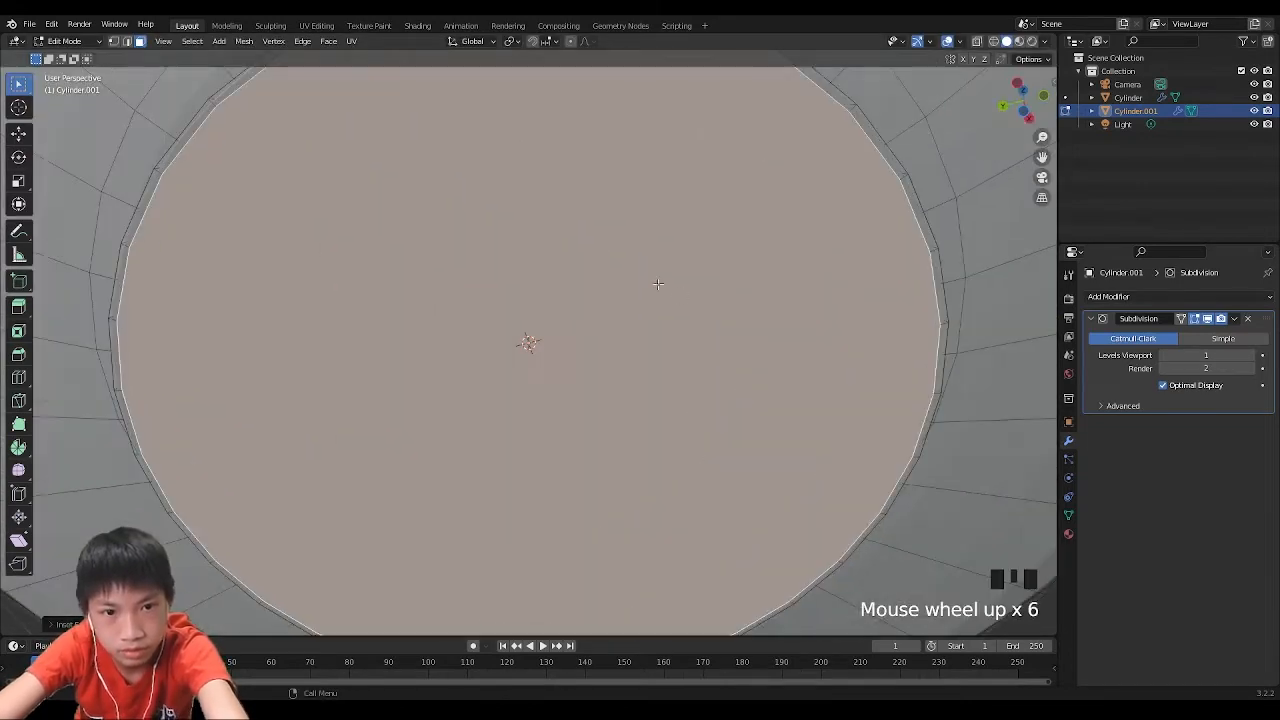
key(Tab)
scroll(577, 189, down, 3)
middle_drag(563, 220, 611, 384)
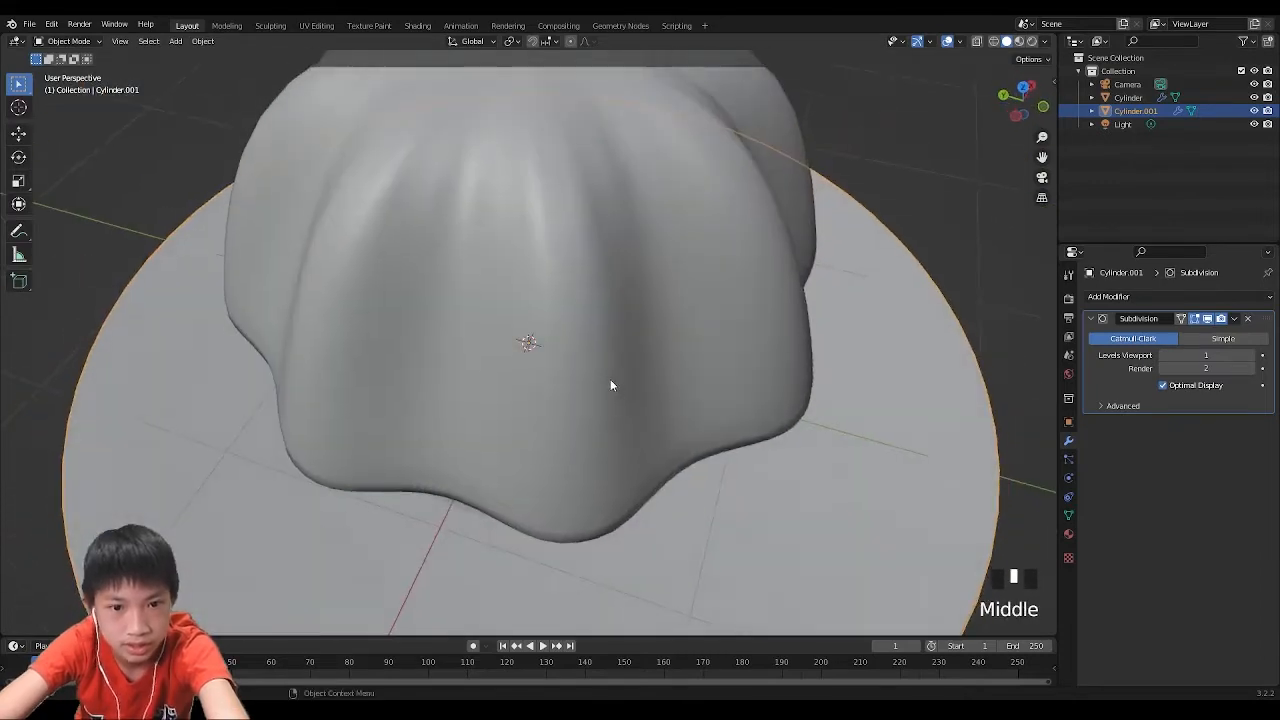
scroll(611, 384, down, 3)
key(Tab)
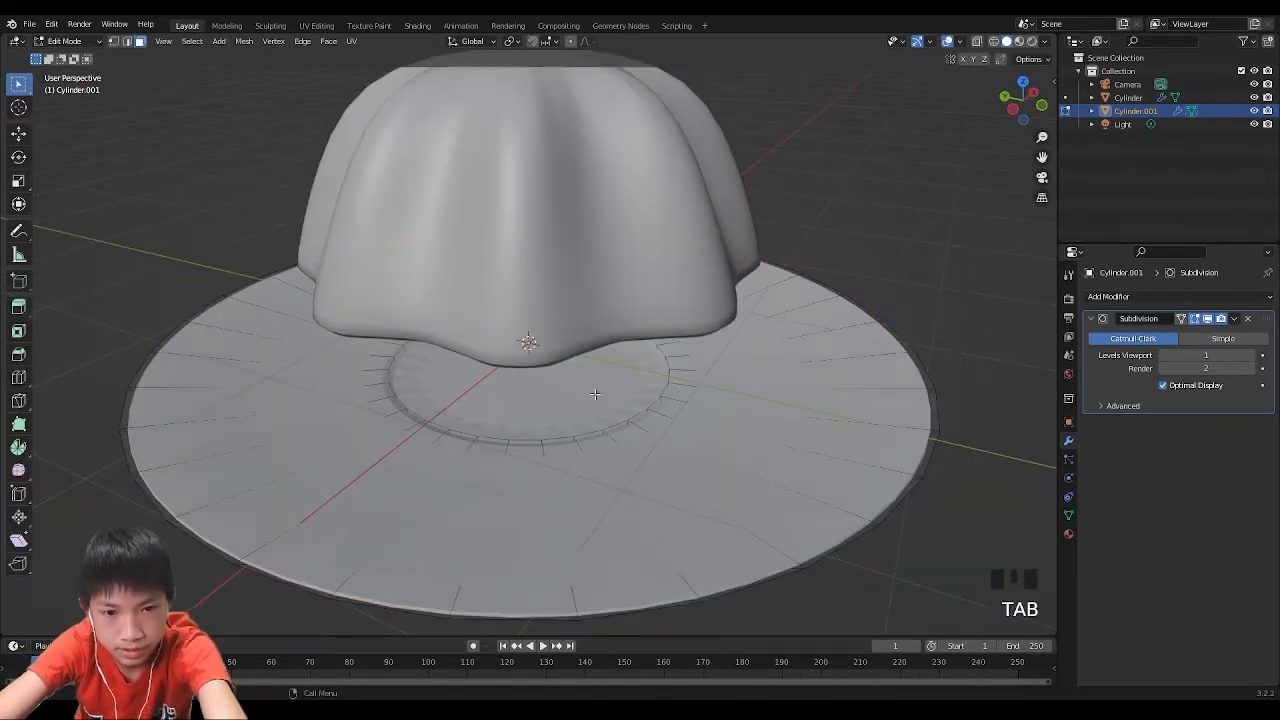
Isolate the plate in local view and inset the floor of its top recess by a very thin margin.
key(KP_Divide)
middle_drag(594, 393, 600, 477)
middle_drag(664, 382, 723, 400)
scroll(723, 400, up, 3)
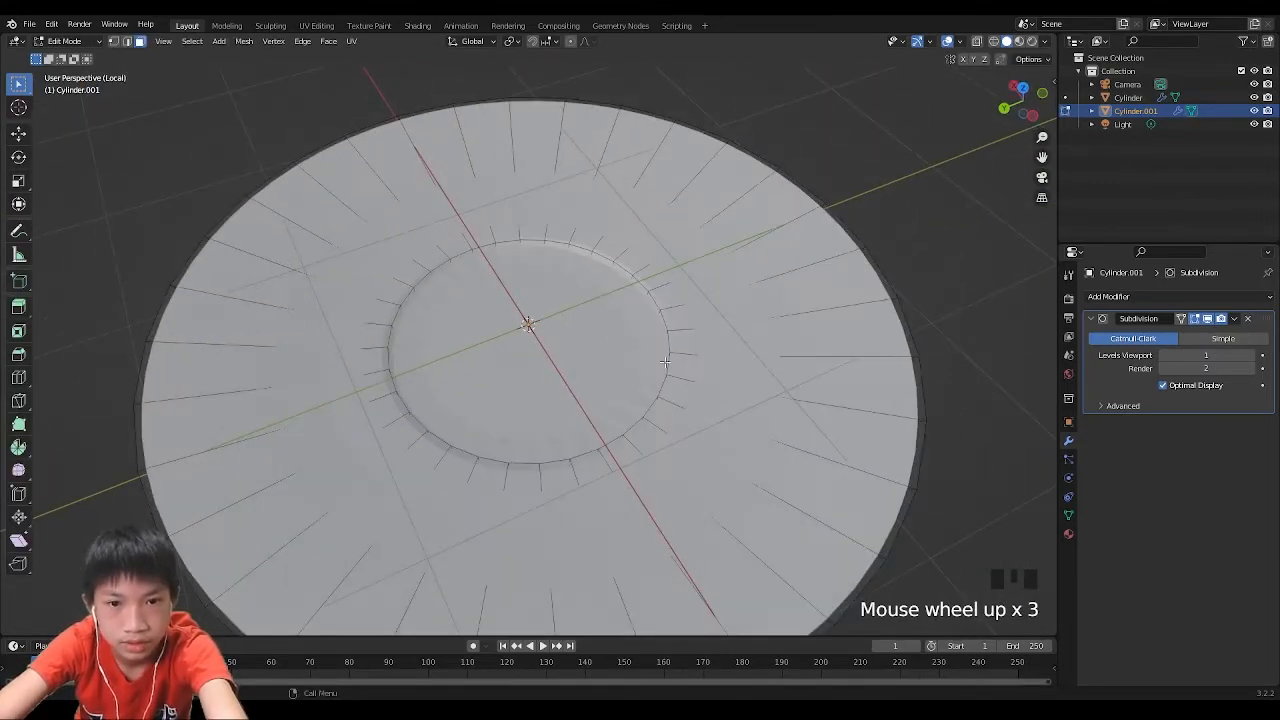
click(617, 347)
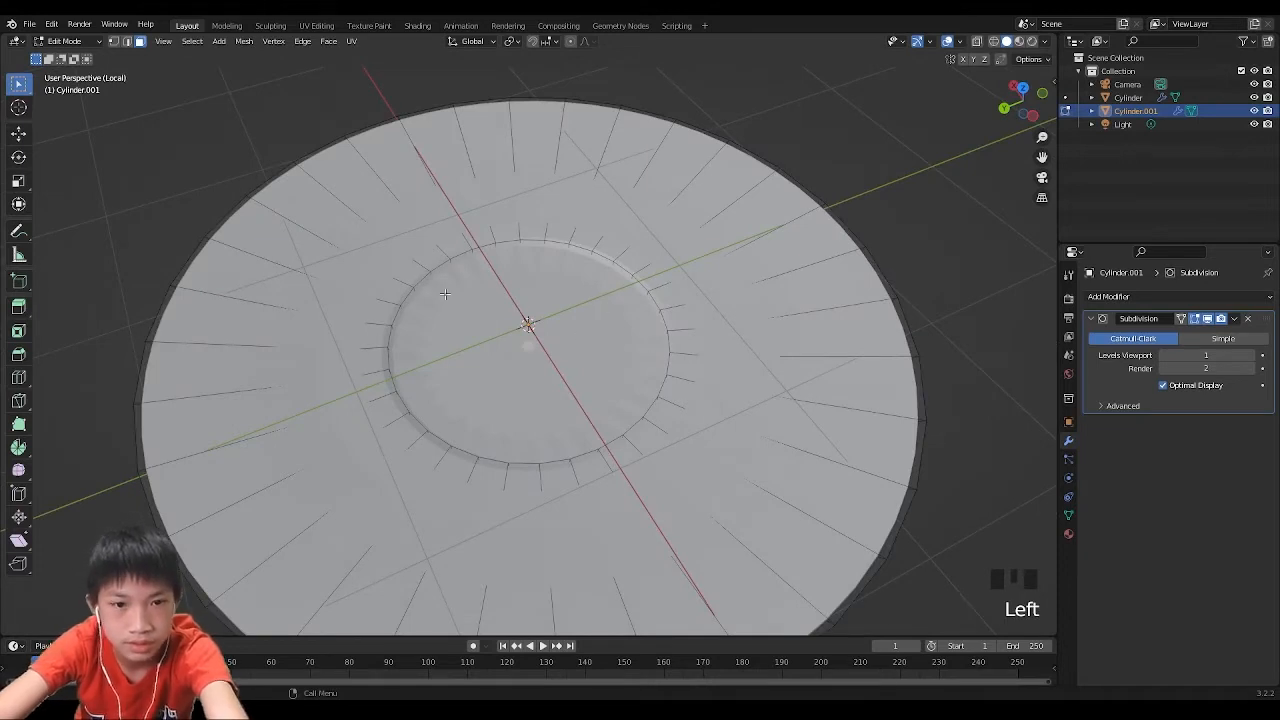
key(i)
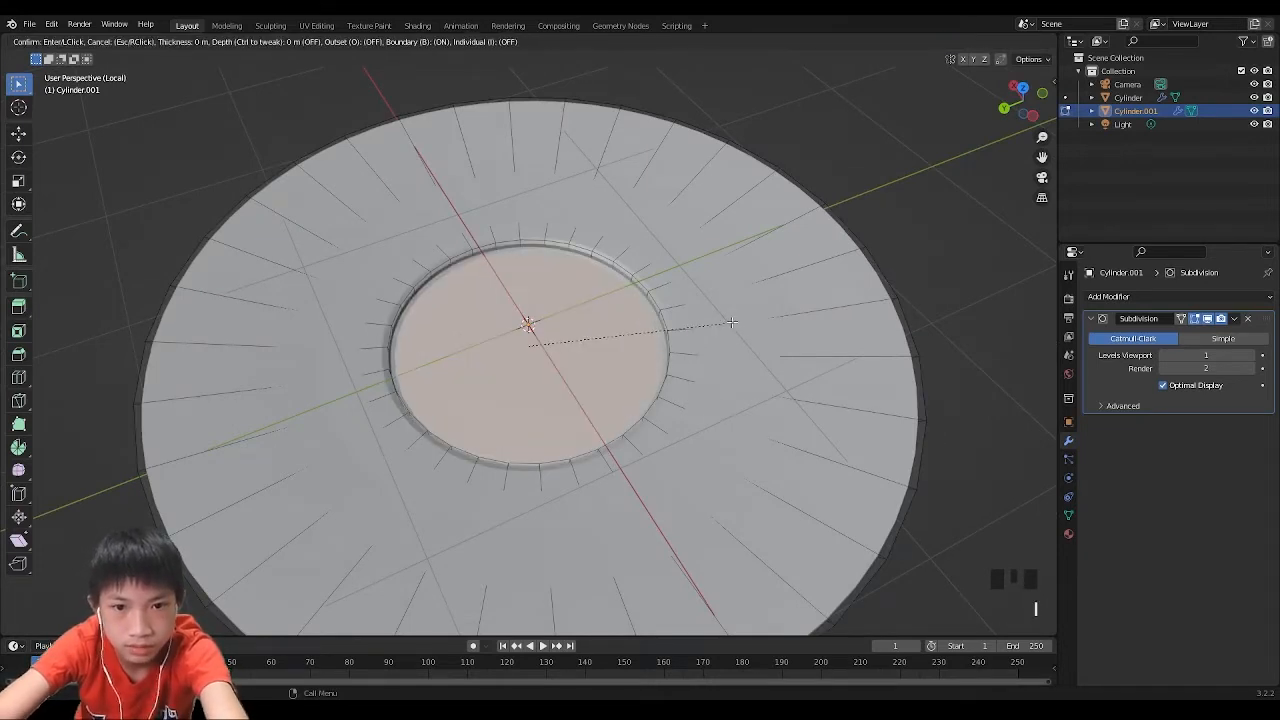
right_click(722, 318)
middle_drag(722, 318, 780, 286)
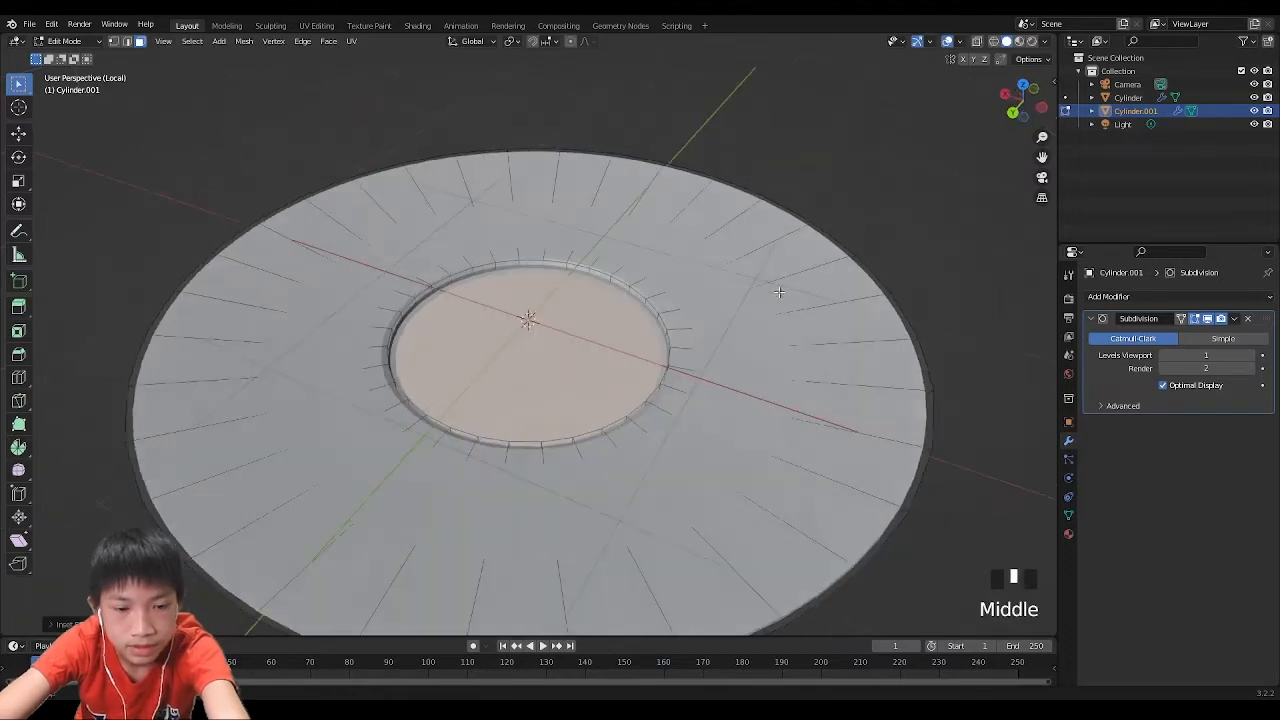
Add two loop cuts around the recess wall, sliding one down to the floor and the other up to the top edge.
scroll(780, 286, up, 3)
key(ctrl+r)
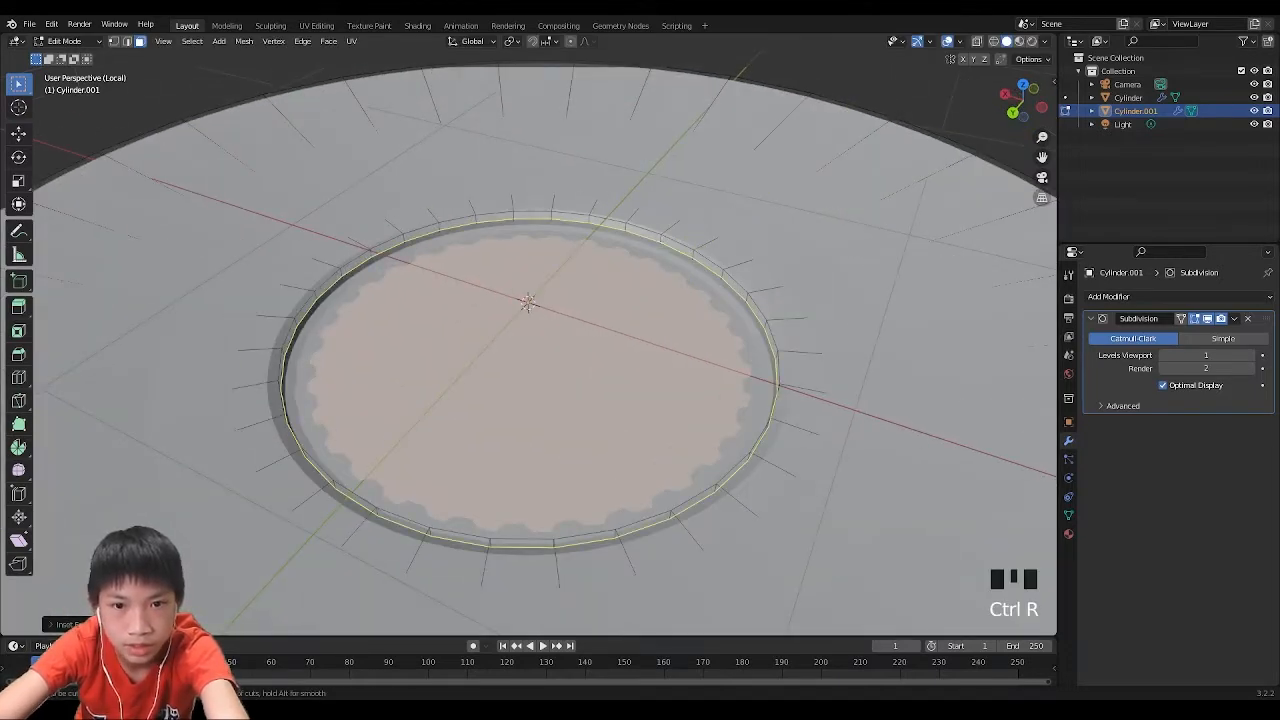
click(665, 244)
click(663, 273)
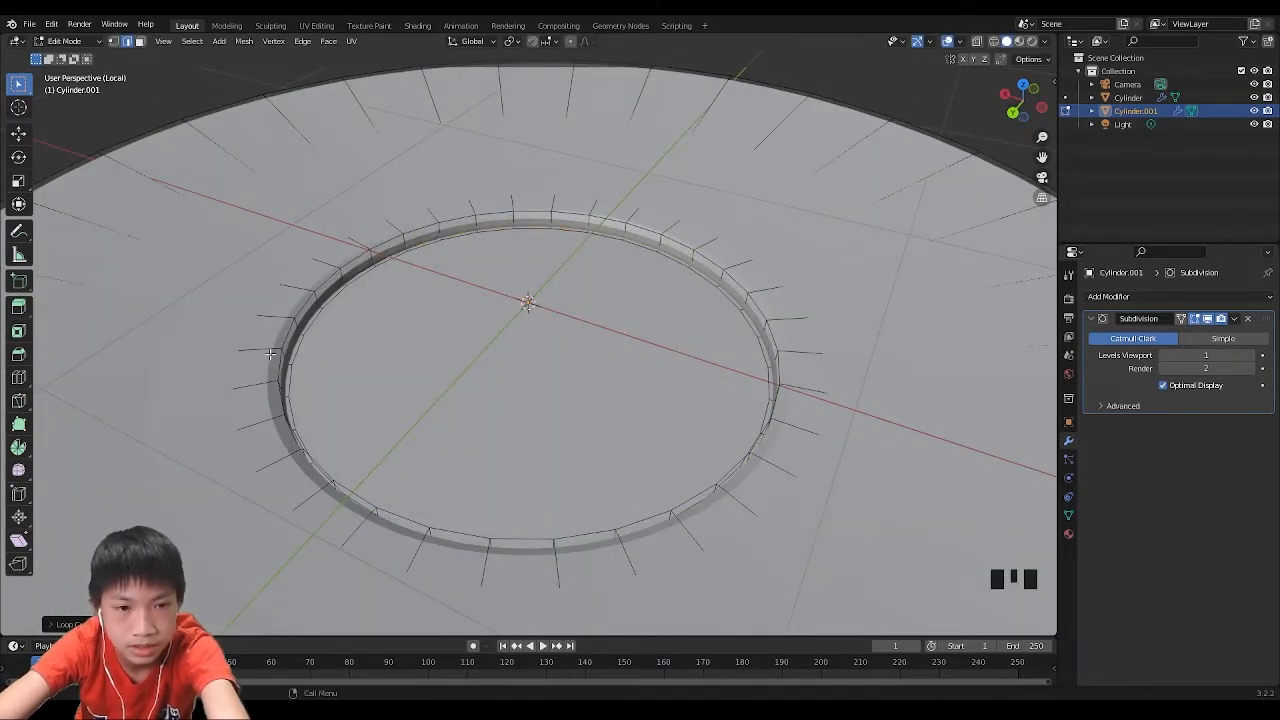
middle_drag(458, 331, 423, 286)
scroll(423, 286, up, 2)
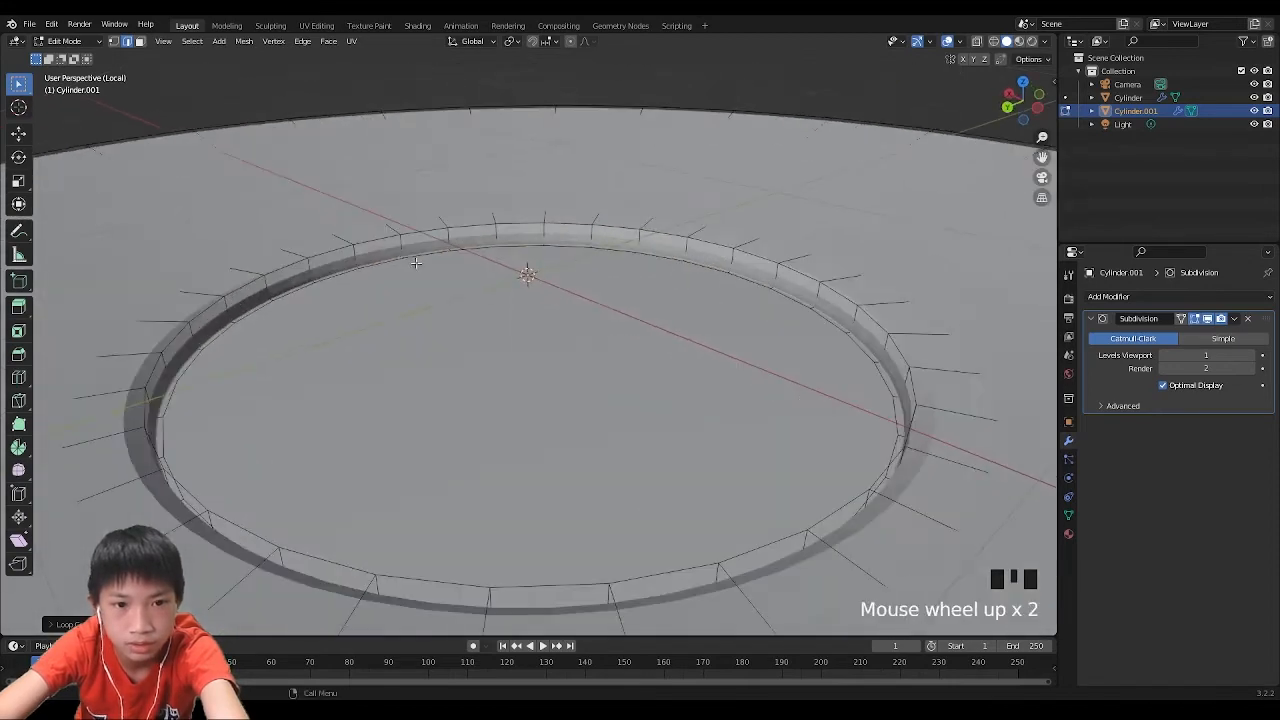
key(ctrl+r)
click(449, 232)
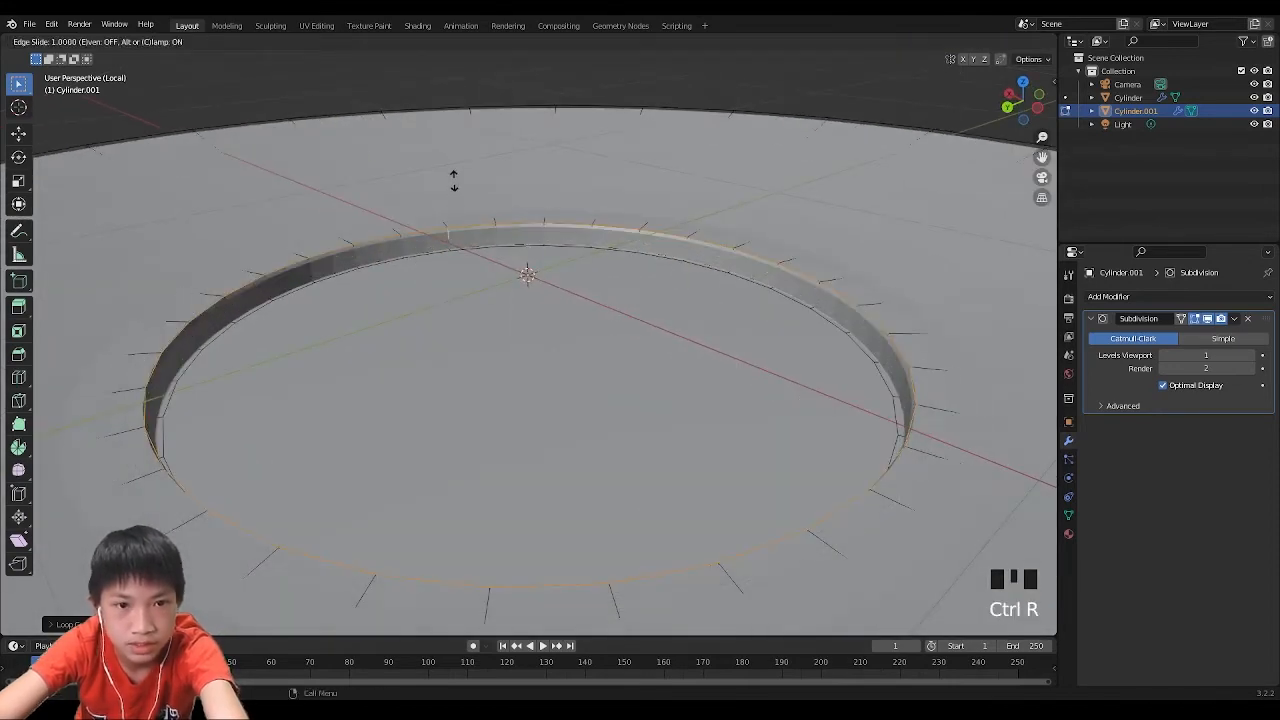
click(451, 177)
Add a loop cut around the plate's upper surface and slide it inward close to the recess edge.
key(Tab)
middle_drag(457, 197, 568, 215)
scroll(568, 215, down, 2)
key(Tab)
key(ctrl+r)
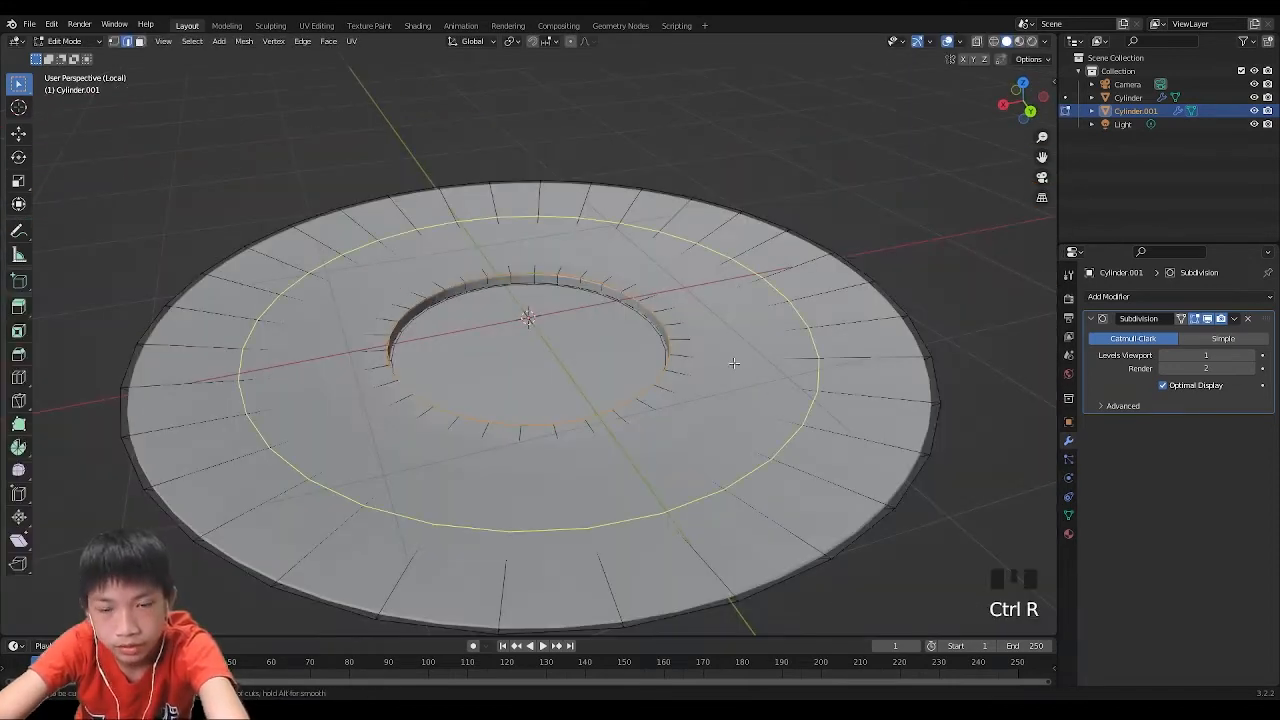
click(781, 355)
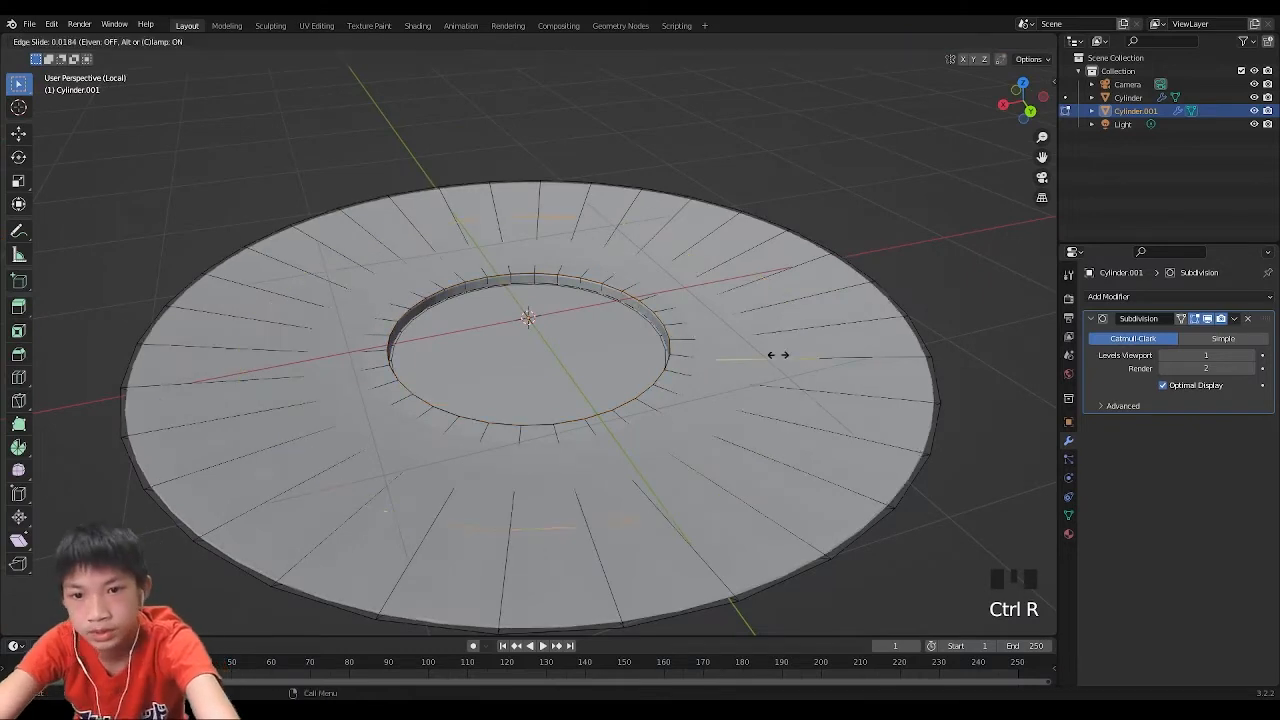
click(579, 325)
key(Tab)
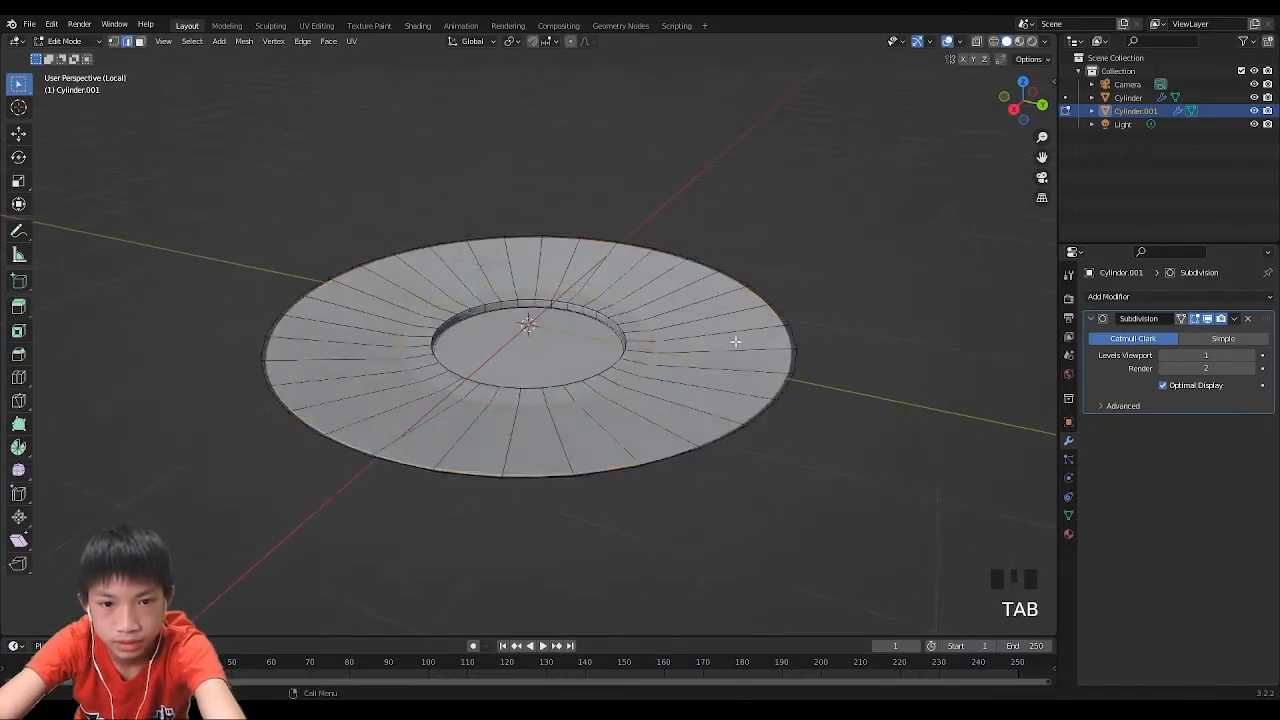
key(ctrl+r)
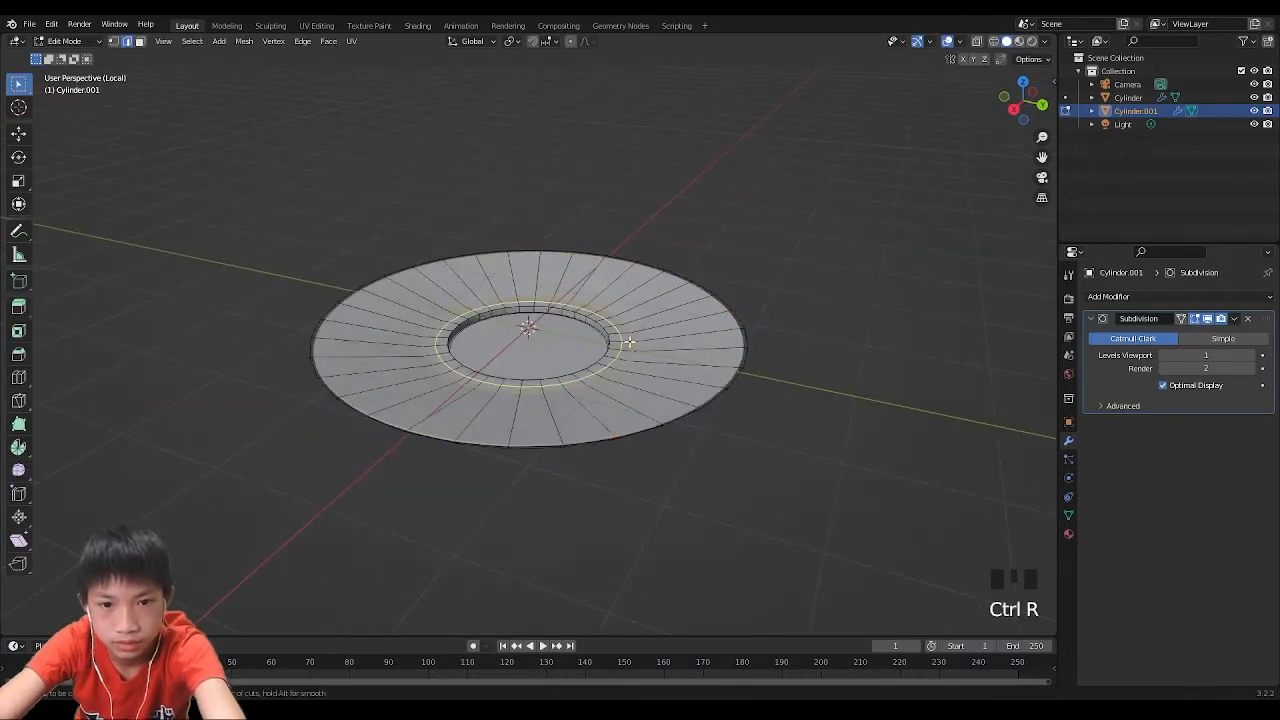
key(Tab)
Leave local view and lower the fluted dome along Z until it rests on the plate.
middle_drag(619, 314, 771, 310)
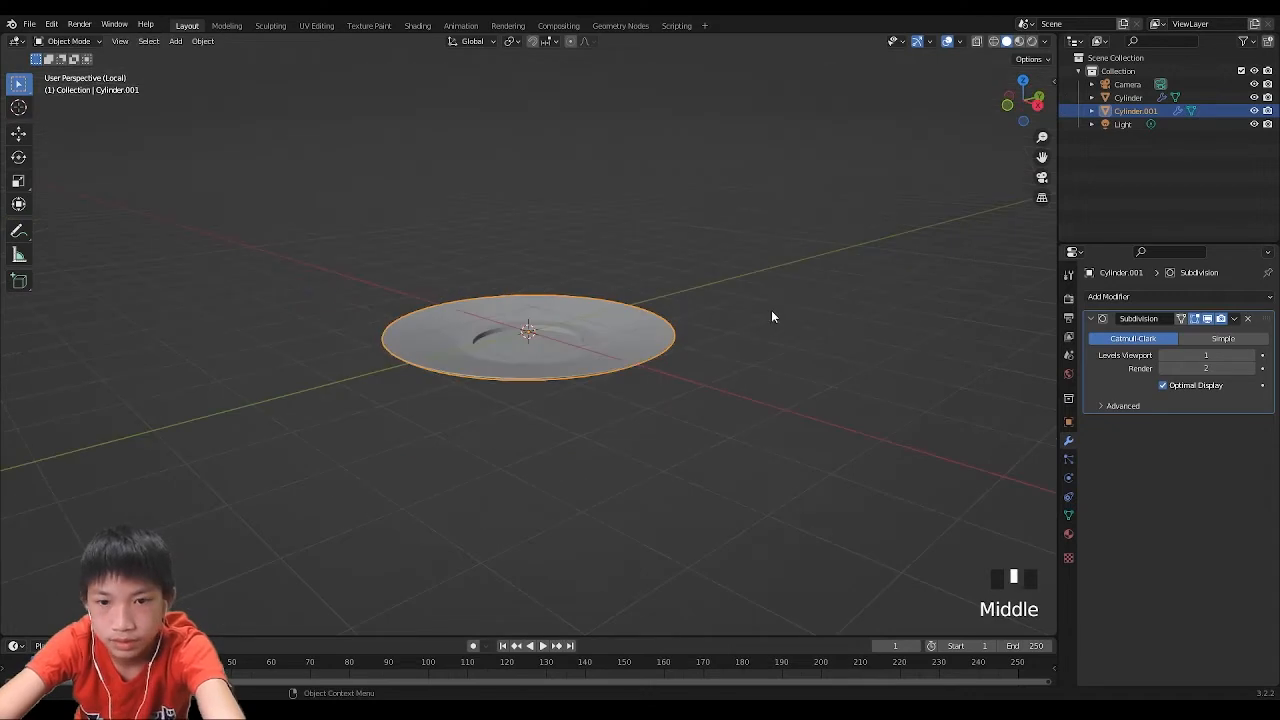
right_click(767, 316)
key(slash)
click(583, 316)
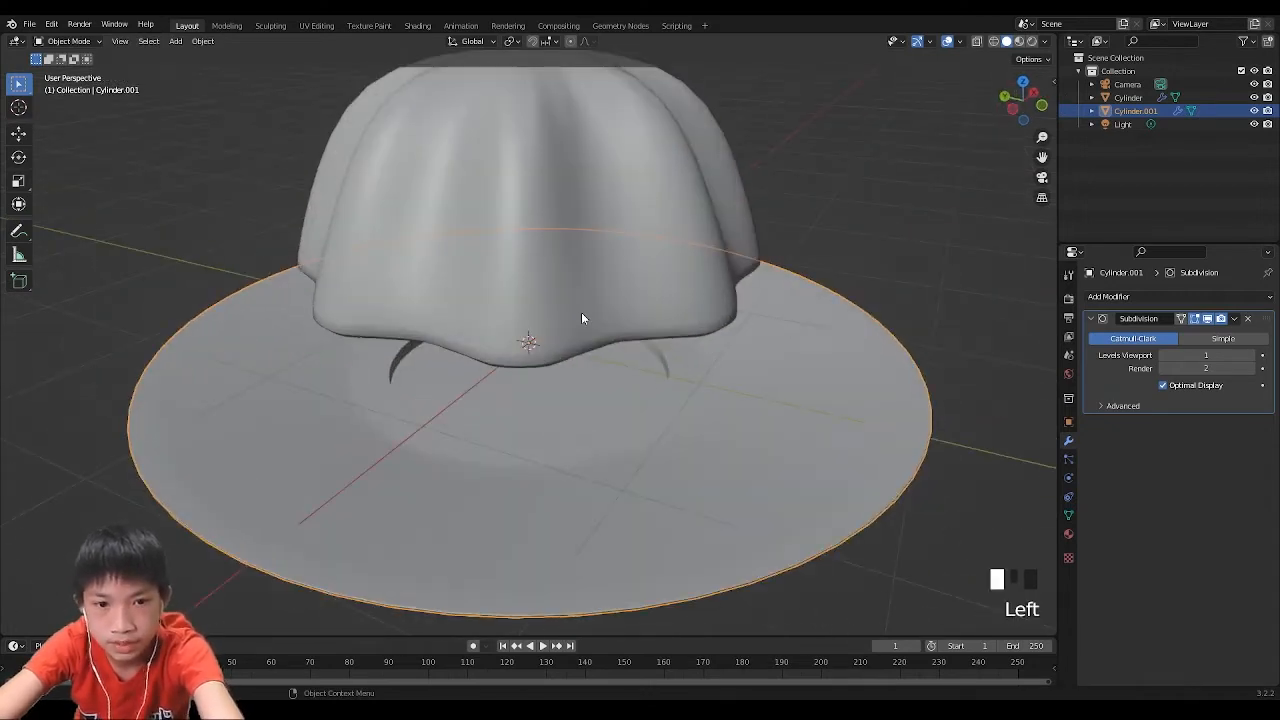
key(g)
key(z)
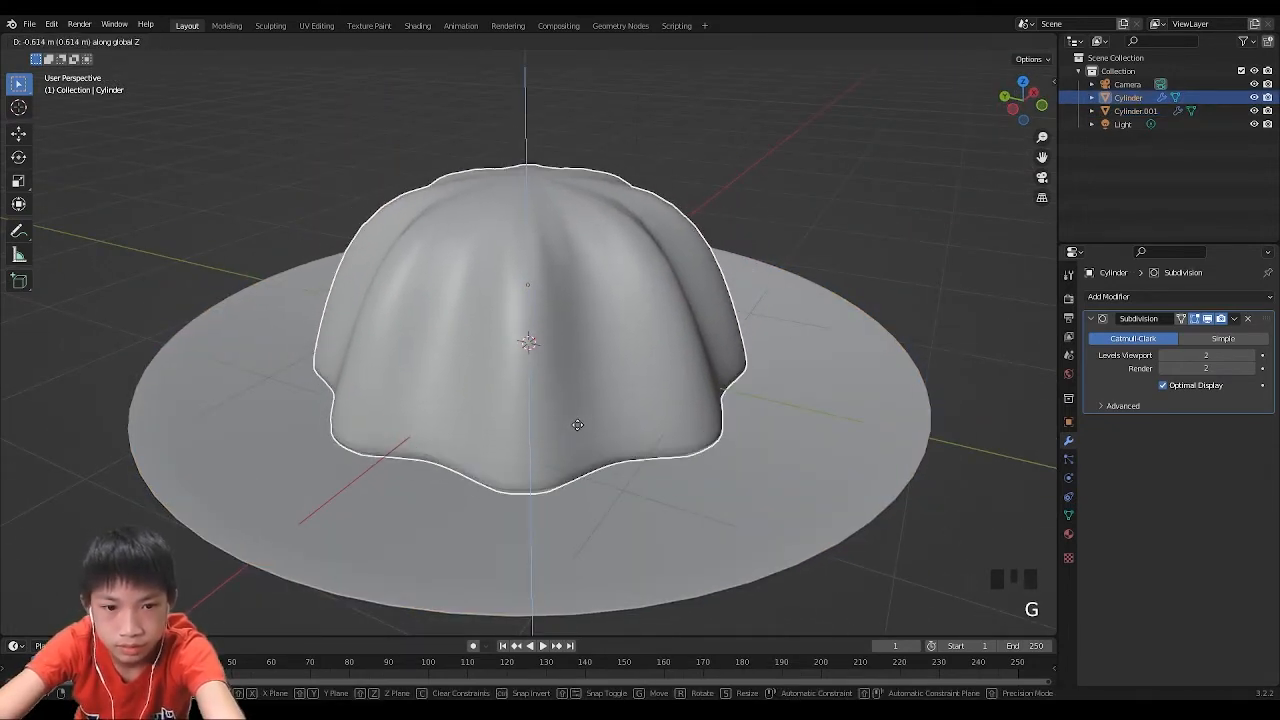
click(577, 470)
Select the dome and plate together and raise them along Z in a straight side view until the plate's foot rests on the floor line.
middle_drag(577, 470, 645, 332)
scroll(838, 335, down, 2)
click(838, 330)
scroll(839, 416, down, 3)
drag(471, 243, 598, 374)
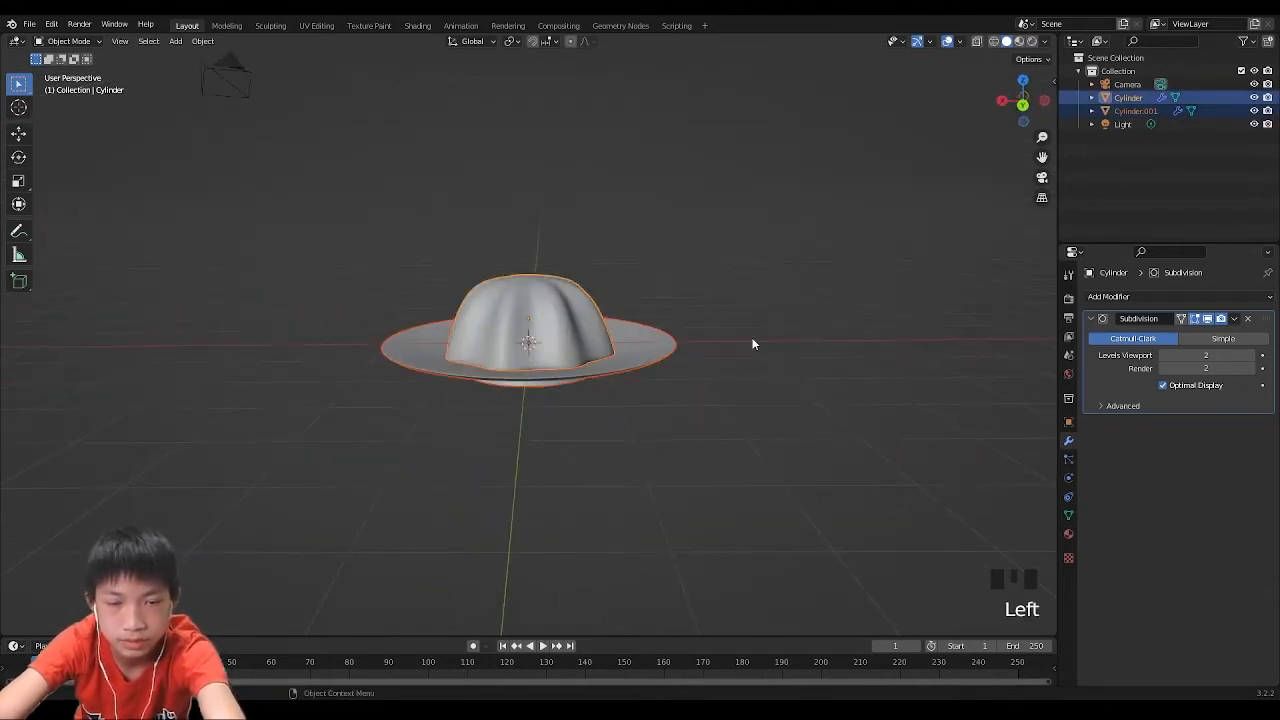
click(1019, 107)
scroll(848, 252, up, 4)
key(g)
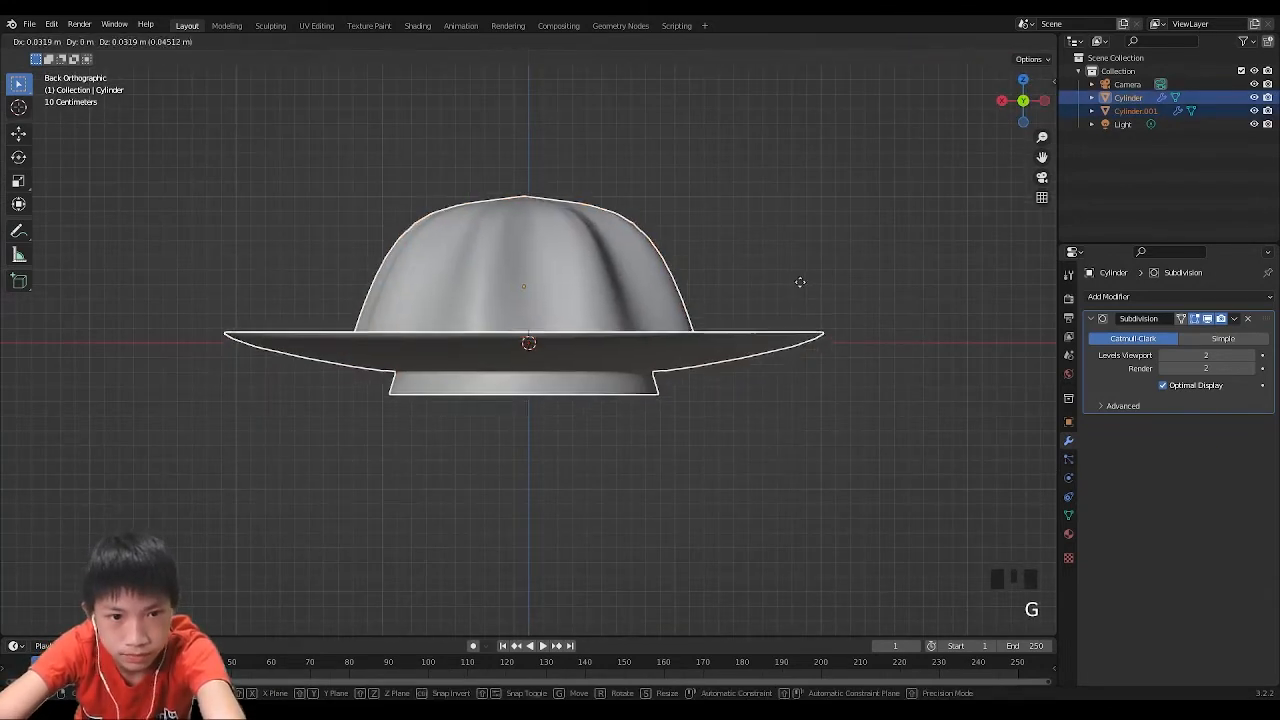
key(z)
click(815, 236)
click(871, 277)
Show the scene in Material Preview and give the dome a new material with a red base color.
middle_drag(871, 277, 913, 320)
scroll(949, 280, down, 5)
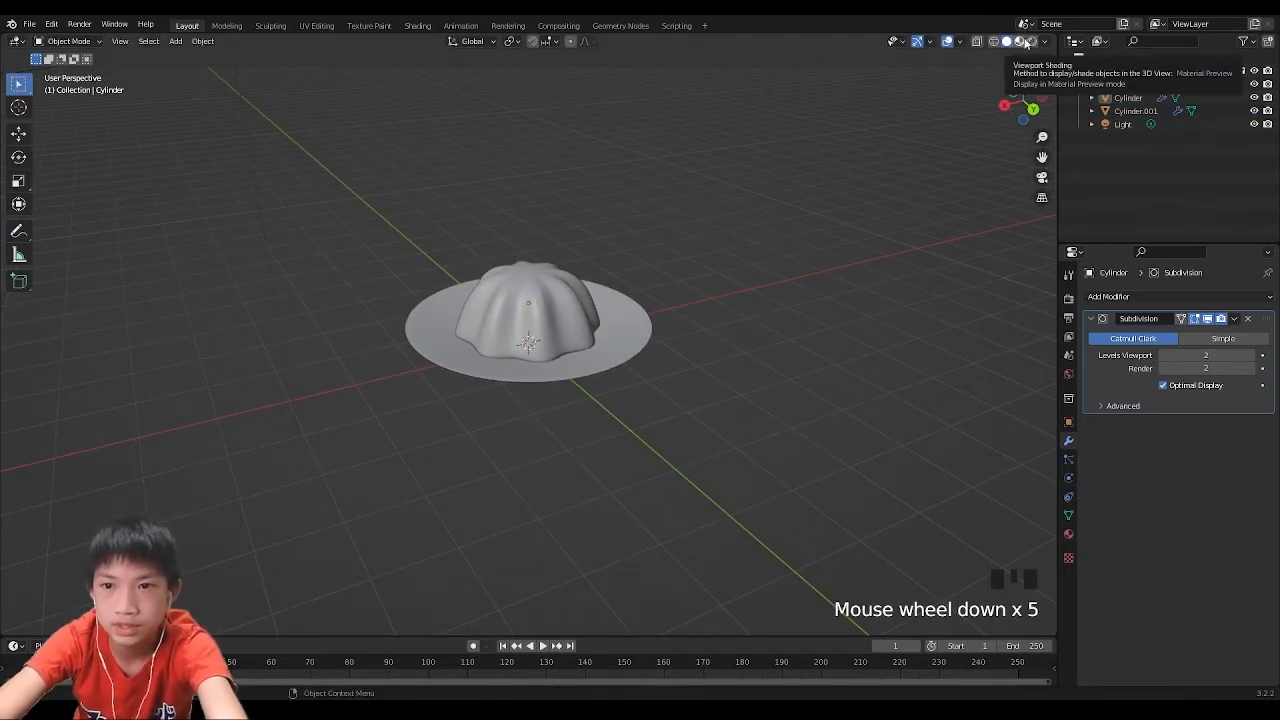
click(1020, 41)
click(1069, 534)
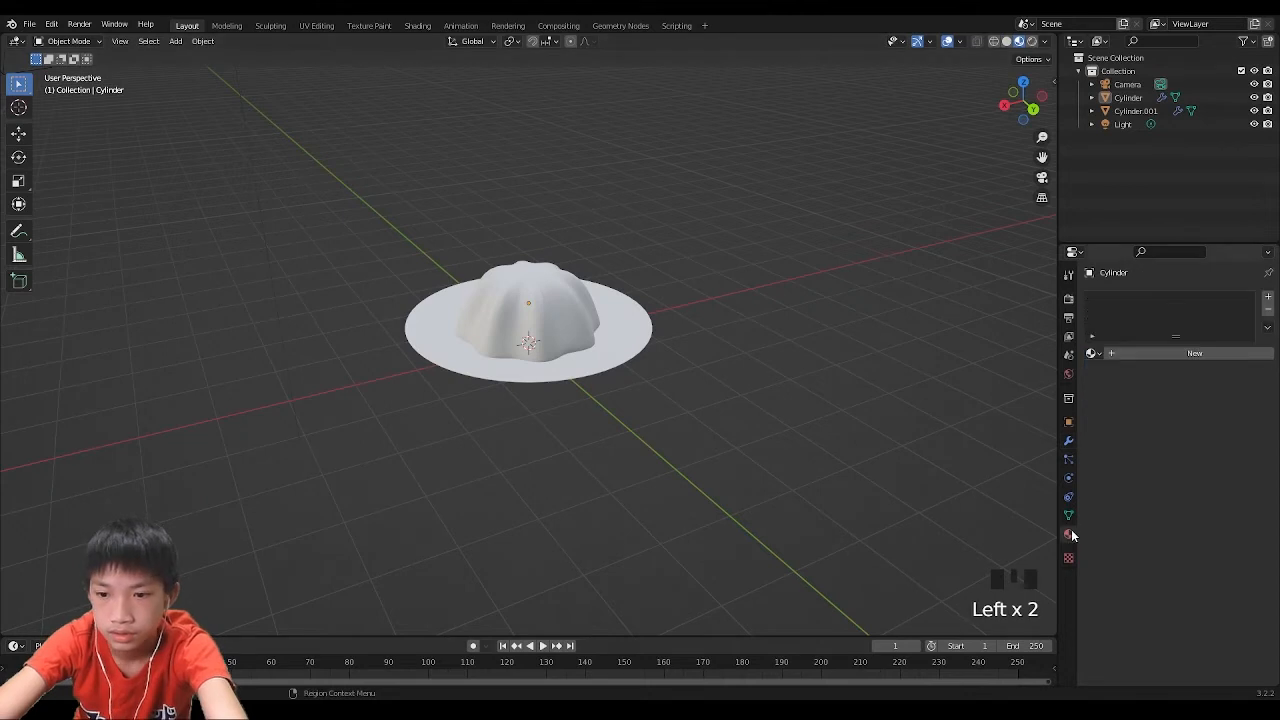
click(1146, 353)
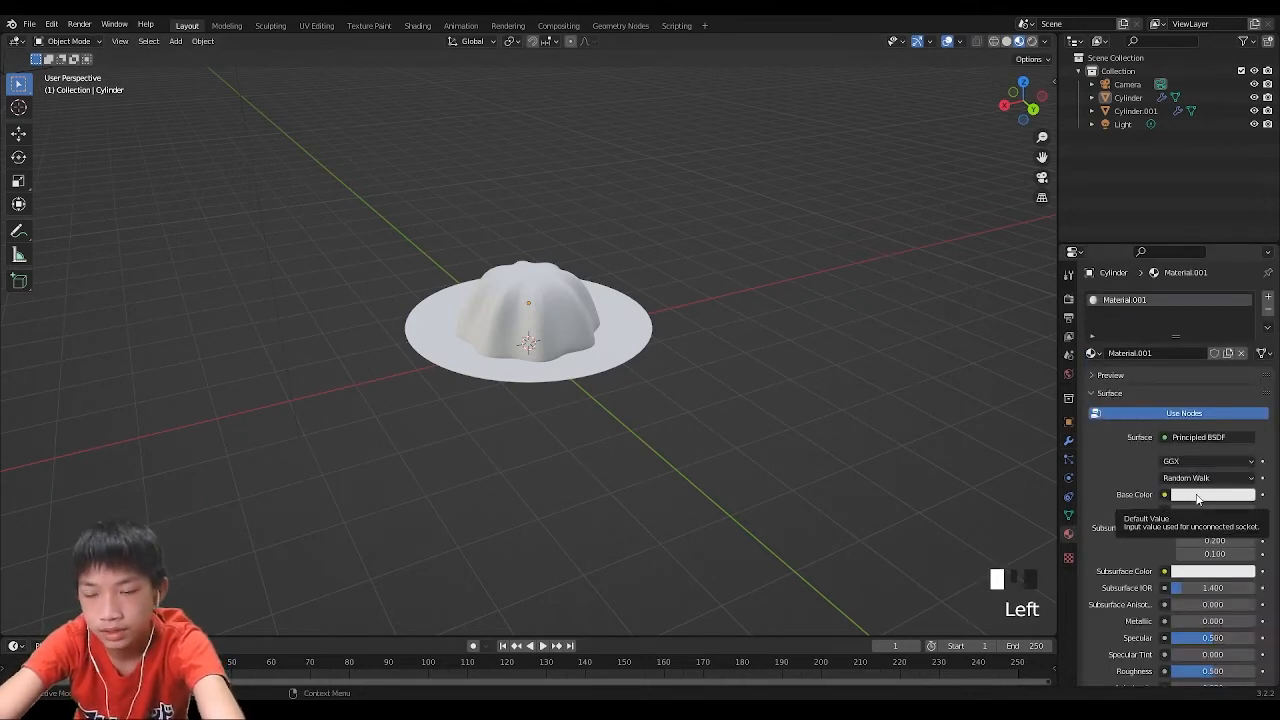
click(1190, 494)
mouse_move(1192, 378)
mouse_down()
mouse_move(1214, 356)
mouse_move(1198, 362)
mouse_move(1192, 392)
mouse_up()
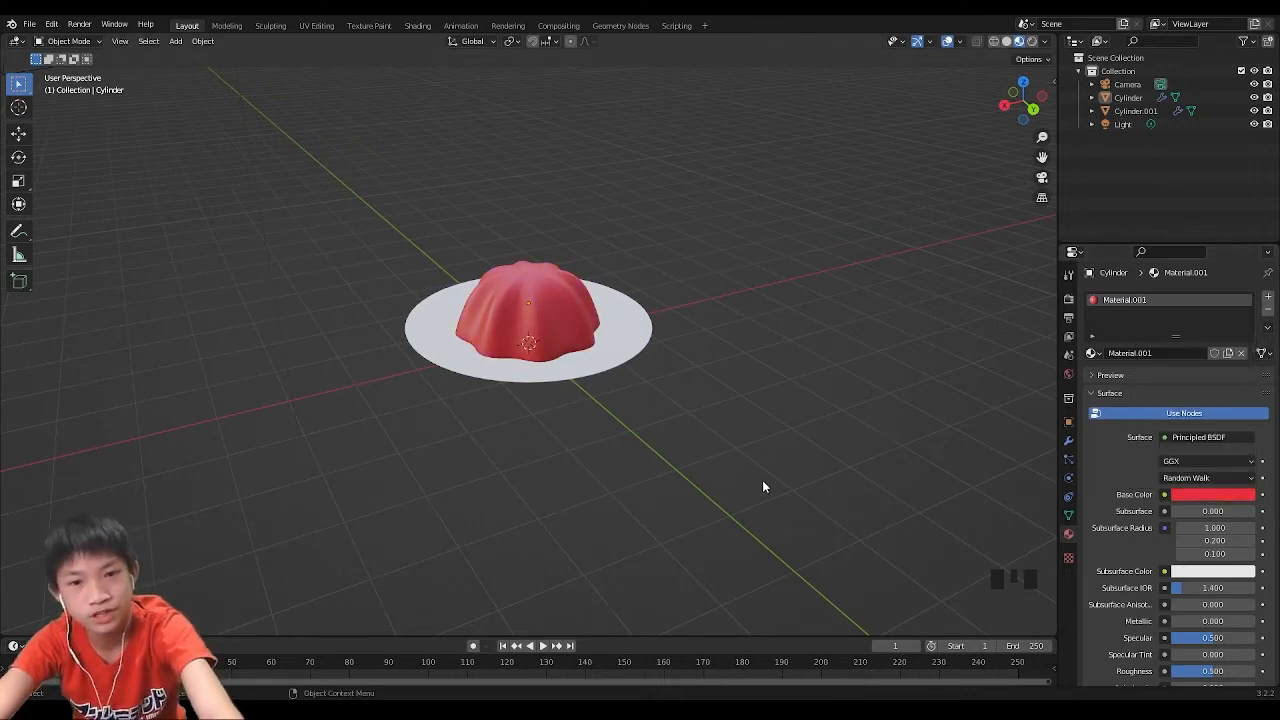
Lower the dome material's roughness to 0.114 and set its transmission to 1.000.
scroll(551, 366, up, 3)
middle_drag(529, 346, 546, 358)
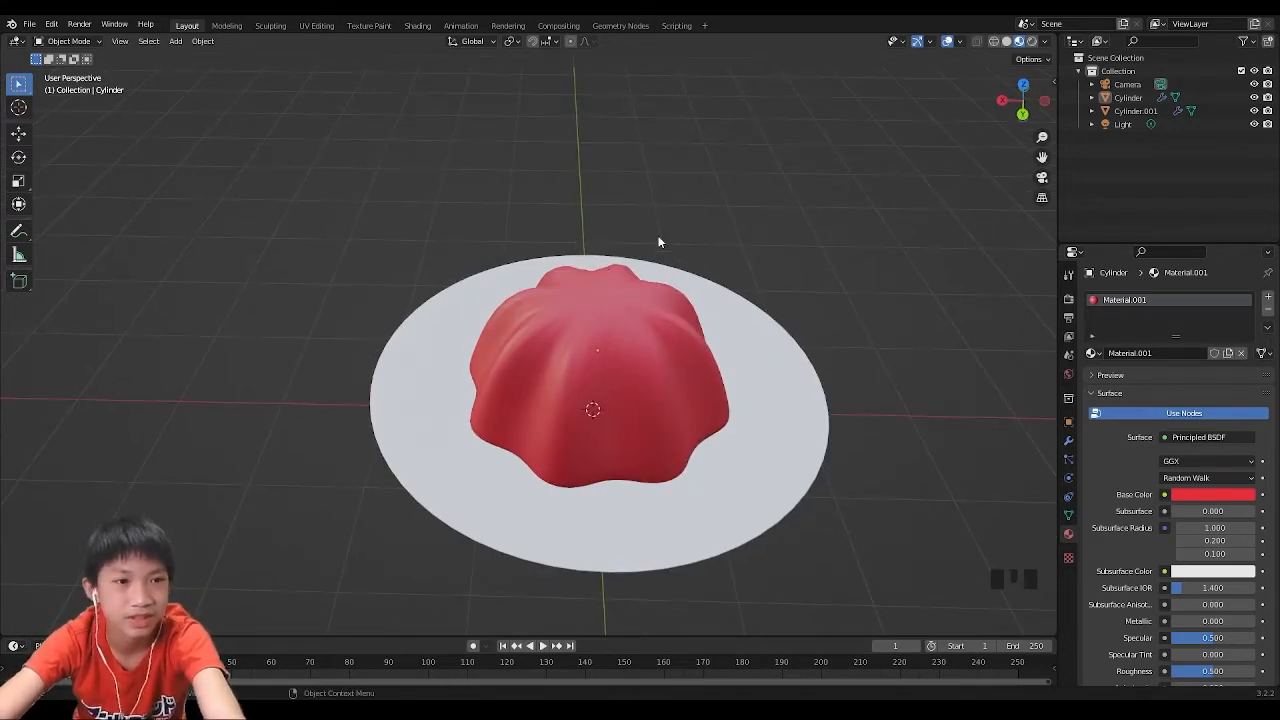
click(650, 337)
scroll(651, 337, up, 1)
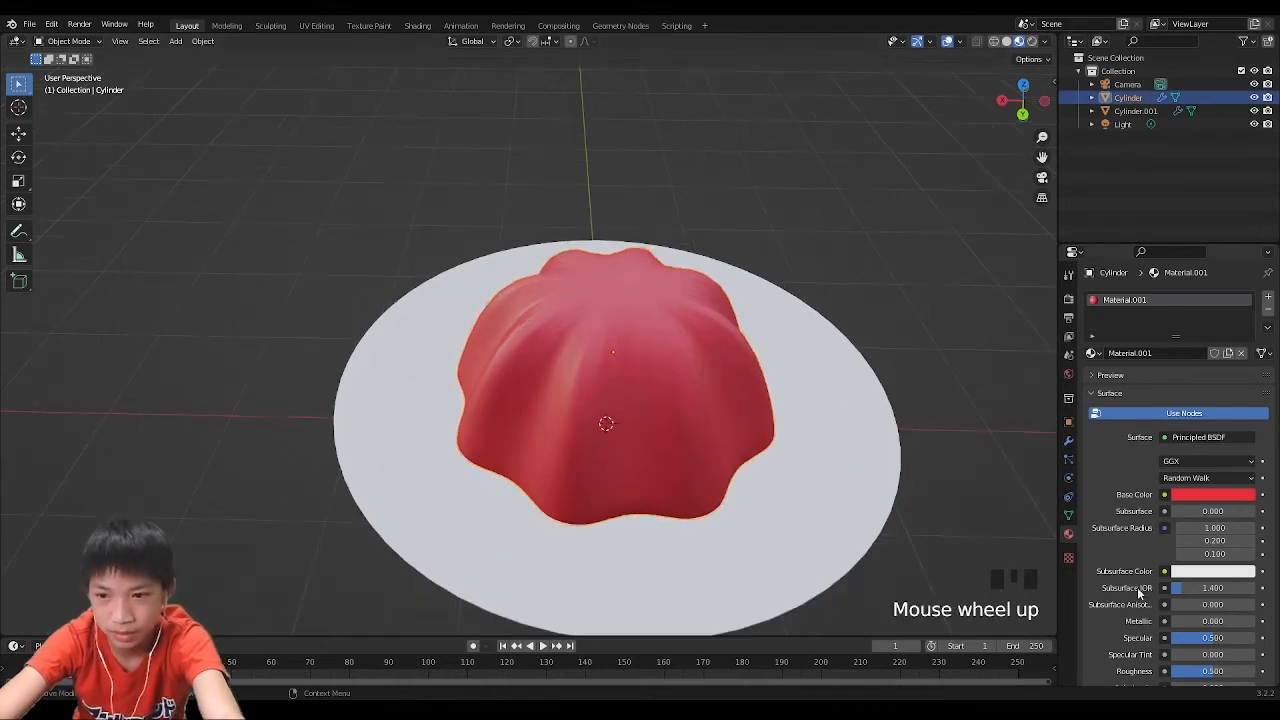
drag(1200, 617, 1170, 617)
scroll(1192, 596, down, 11)
scroll(1192, 596, up, 3)
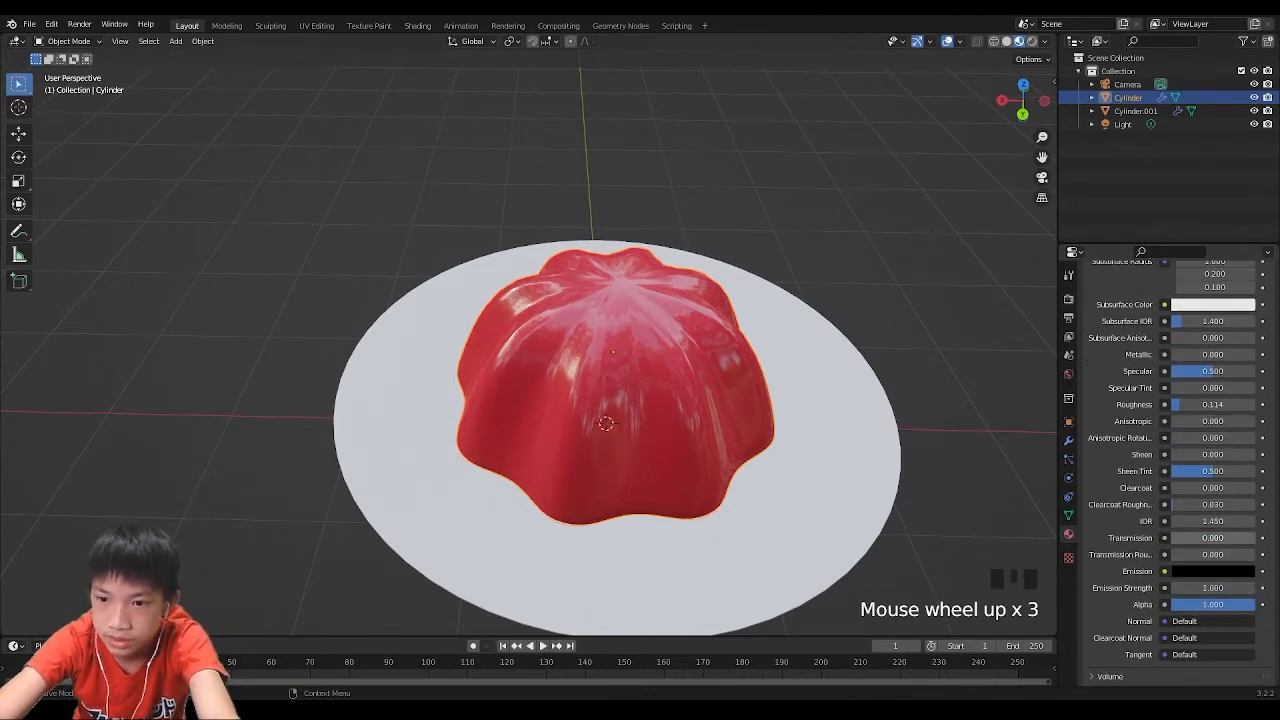
drag(1205, 538, 1250, 538)
Try different roughness values on the dome's material and set the roughness to 0.1.
middle_drag(654, 338, 700, 330)
scroll(700, 330, up, 3)
scroll(1130, 470, up, 5)
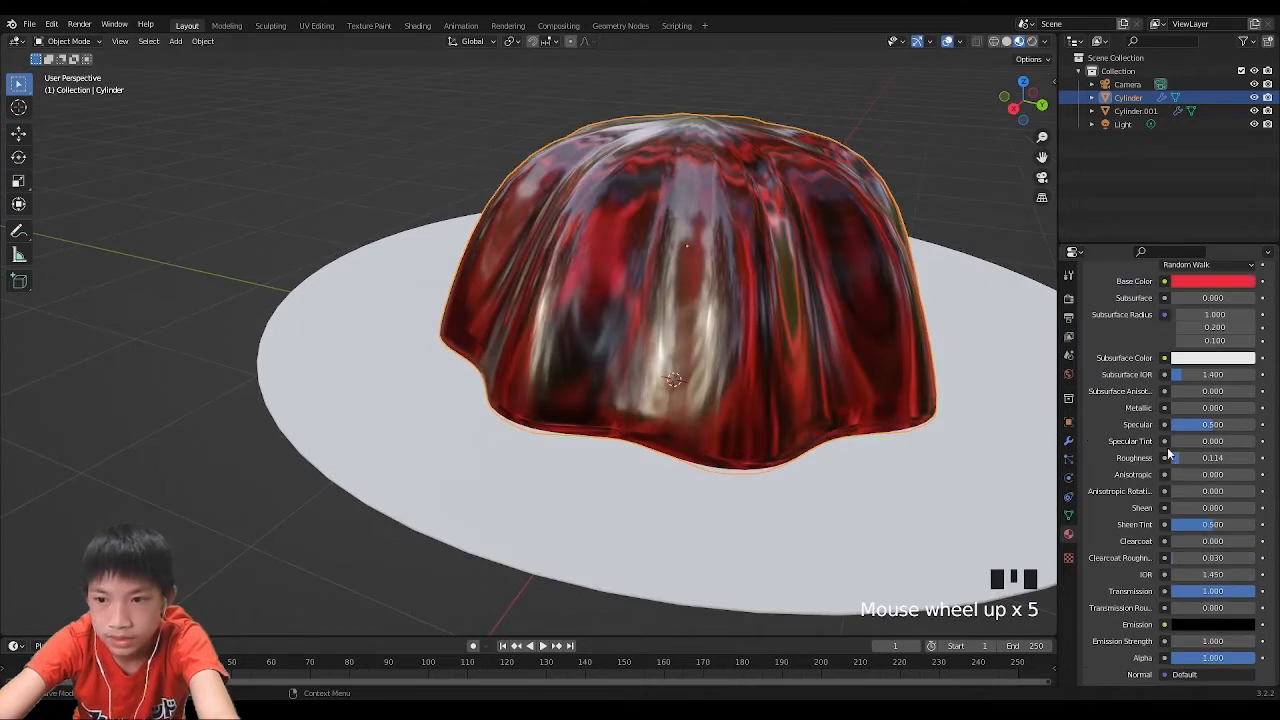
mouse_move(1210, 537)
mouse_down()
mouse_move(1198, 537)
mouse_move(1215, 537)
mouse_up()
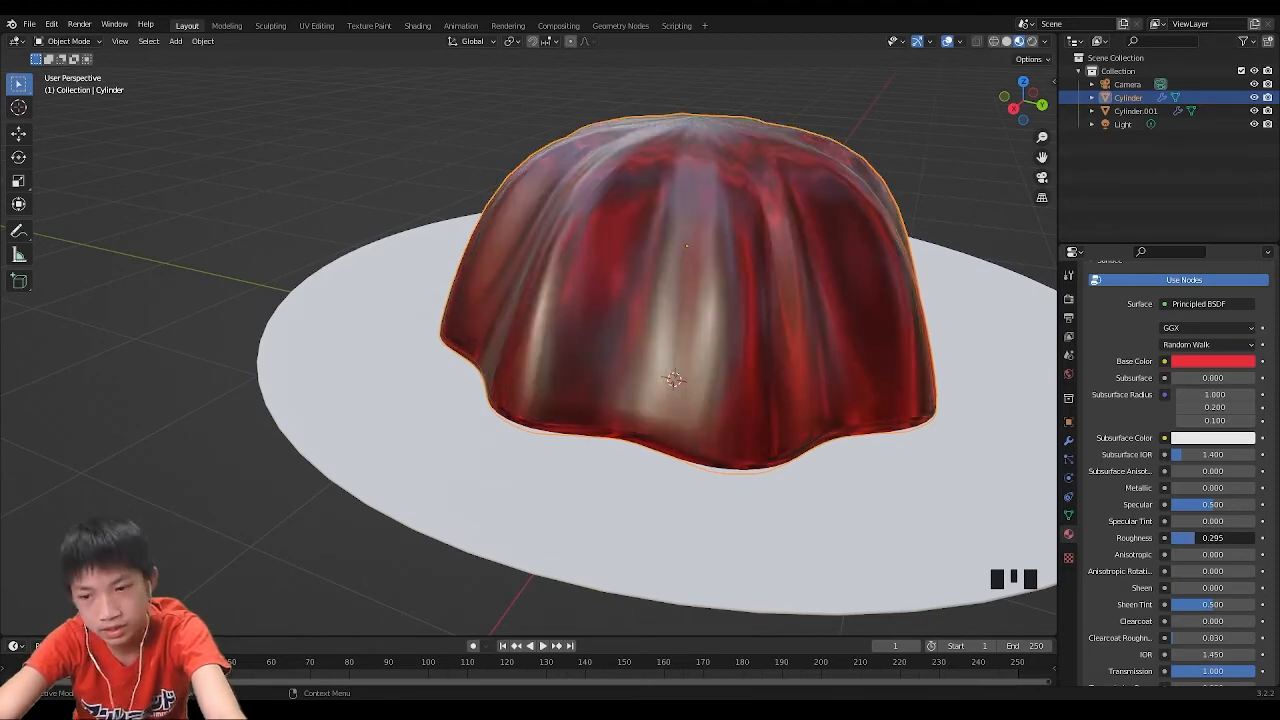
drag(1215, 537, 1214, 537)
click(1214, 537)
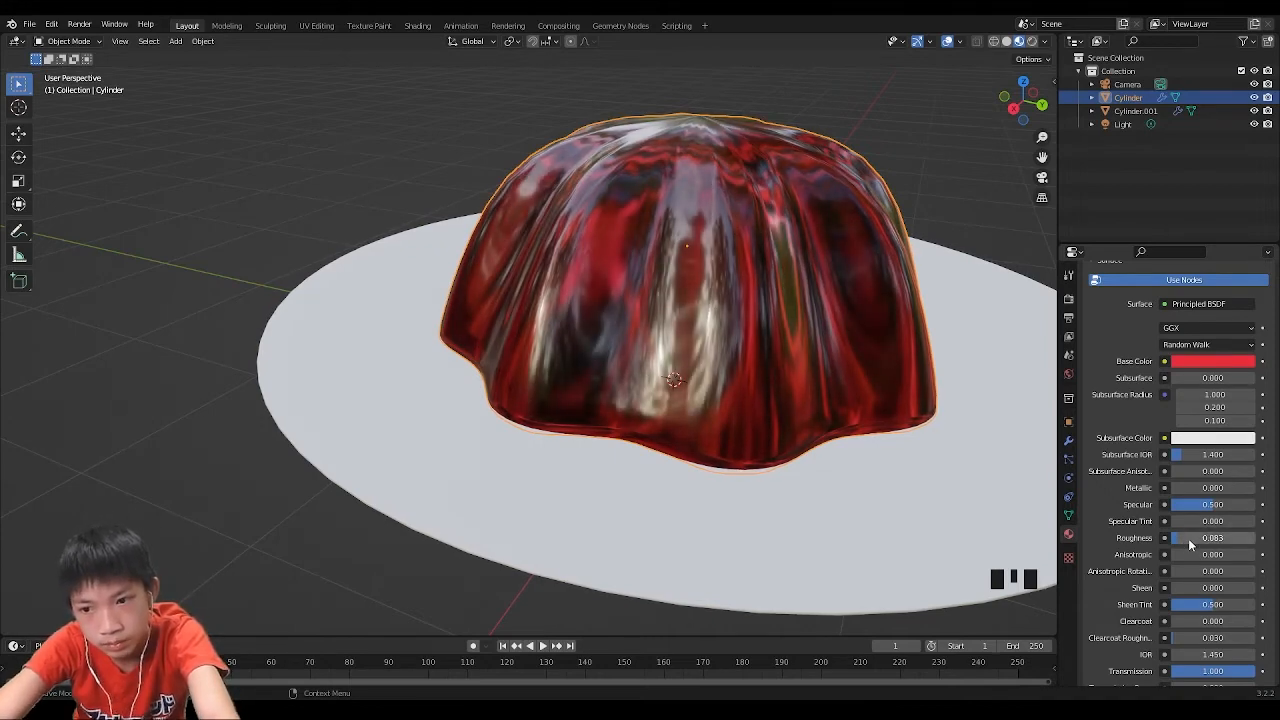
click(1190, 538)
text(.1)
Lower the dome's top face along Z in Edit Mode to flatten its crown, and return to Object Mode.
middle_drag(640, 380, 208, 263)
scroll(520, 360, up, 3)
scroll(223, 255, down, 3)
key(Tab)
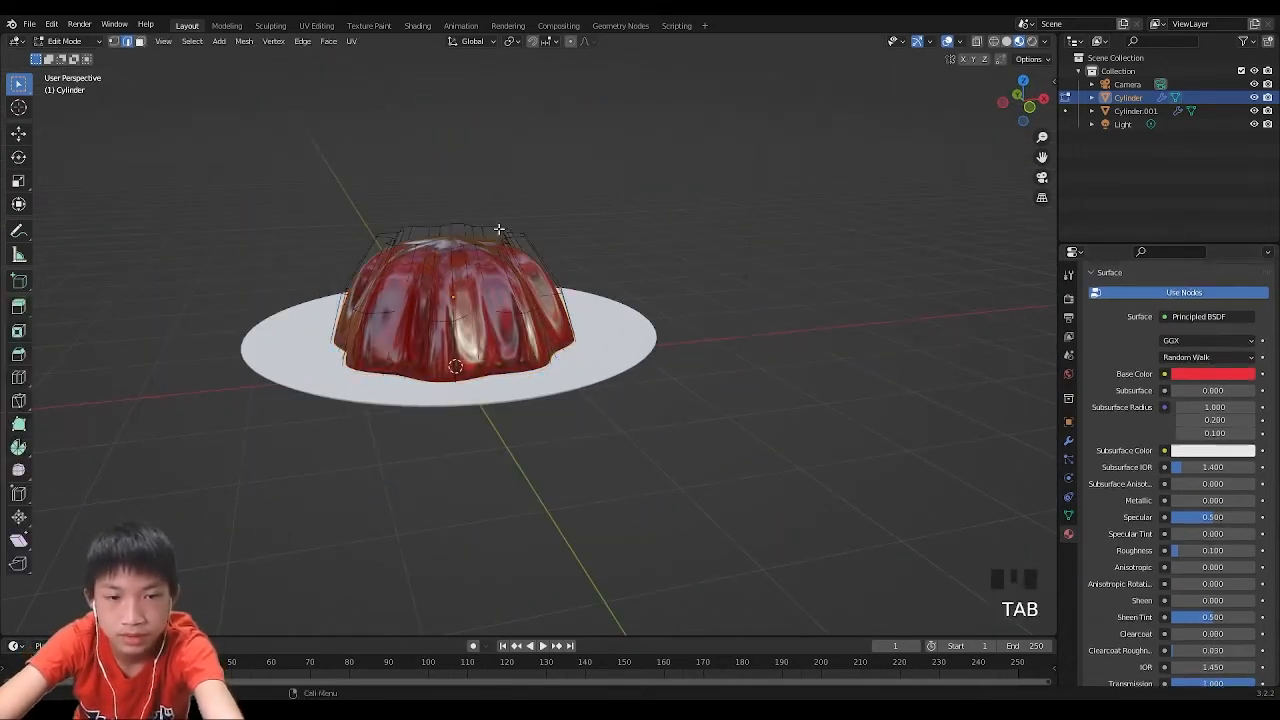
scroll(470, 213, up, 2)
click(450, 213)
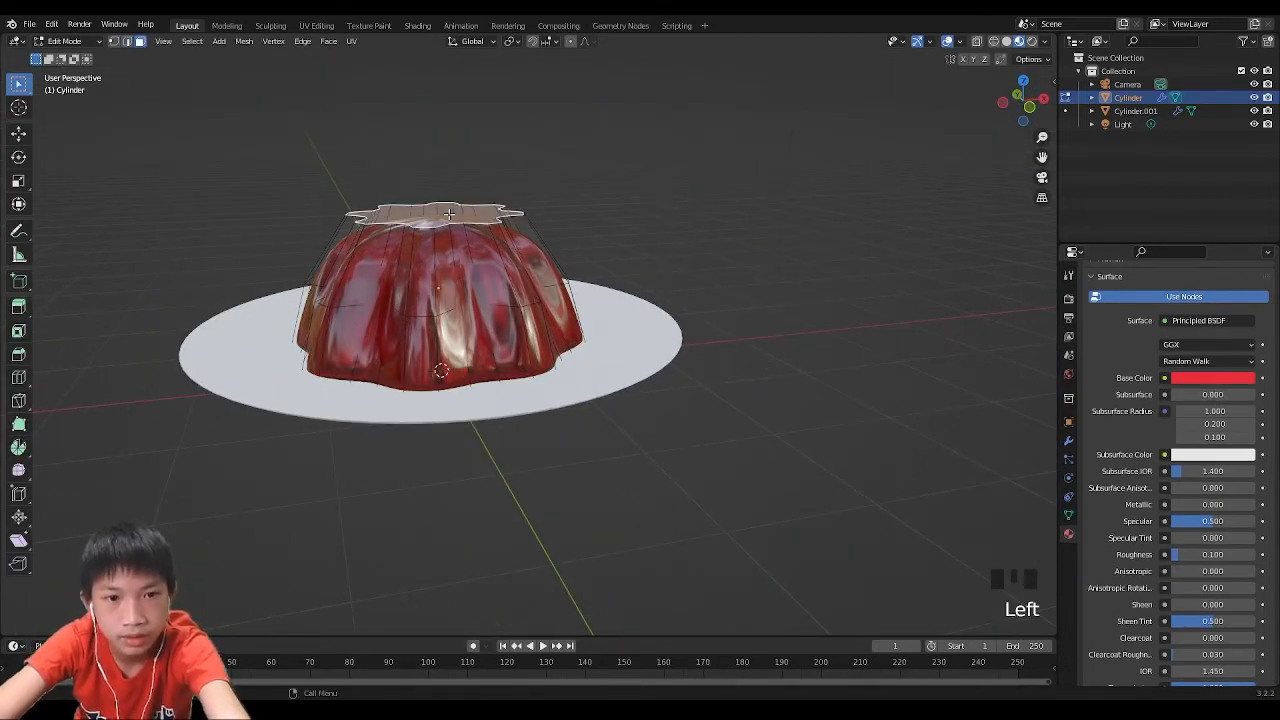
key(g)
key(z)
click(454, 239)
key(Tab)
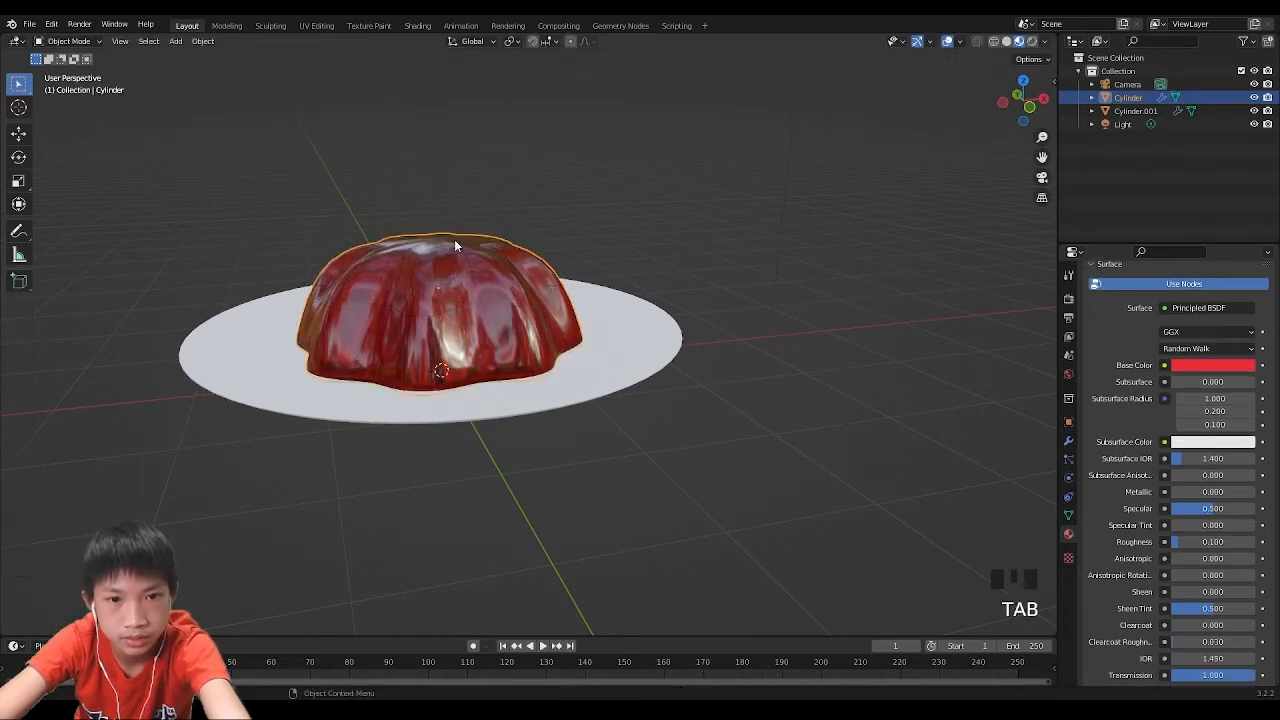
Add a mesh plane and scale it up into a large tabletop extending well beyond the plate.
middle_drag(454, 239, 550, 248)
scroll(558, 244, down, 2)
key(shift+a)
mouse_move(580, 266)
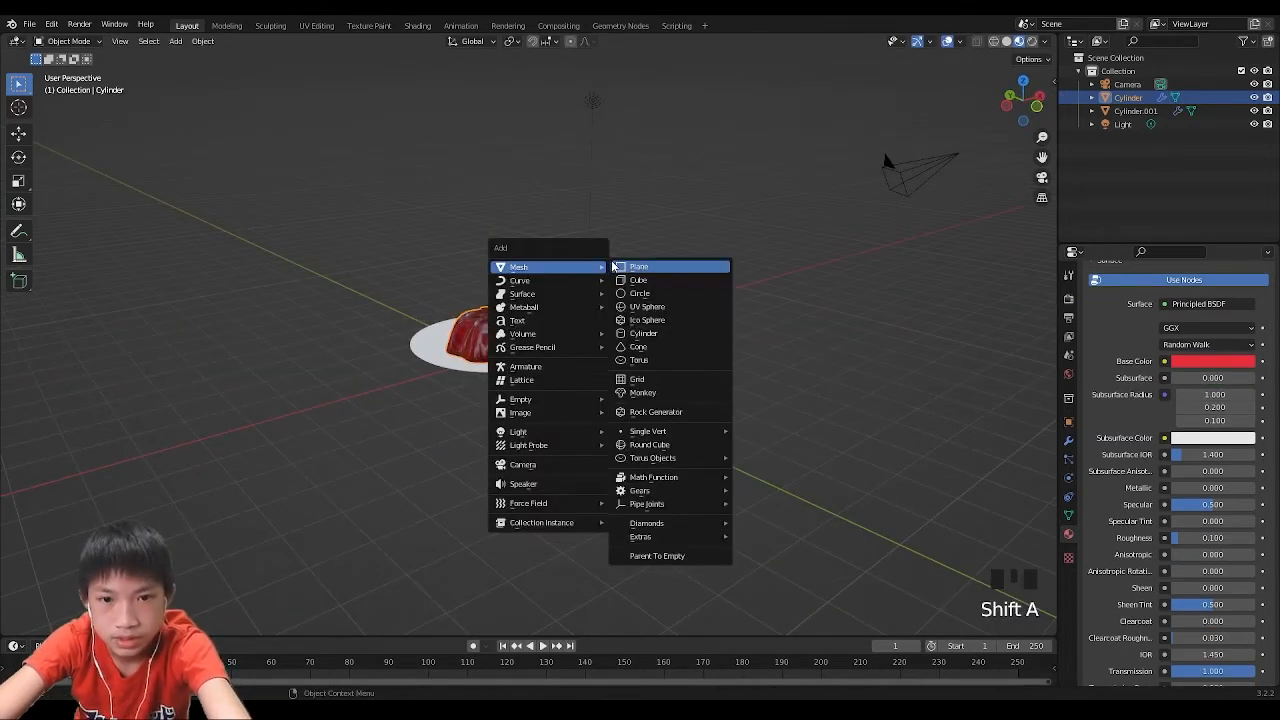
click(645, 267)
key(s)
click(965, 296)
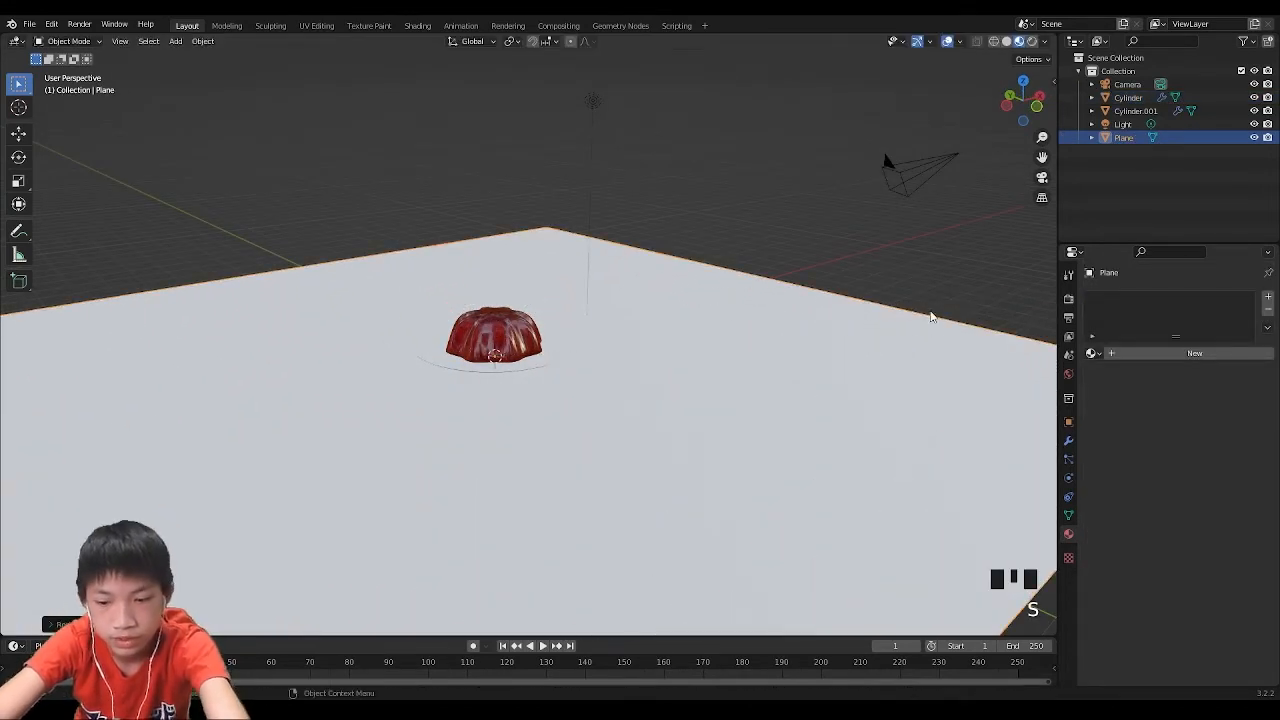
Give the plane a new material and load the wood table texture maps onto its Principled BSDF in the Shading workspace.
key(KP_0)
click(1195, 353)
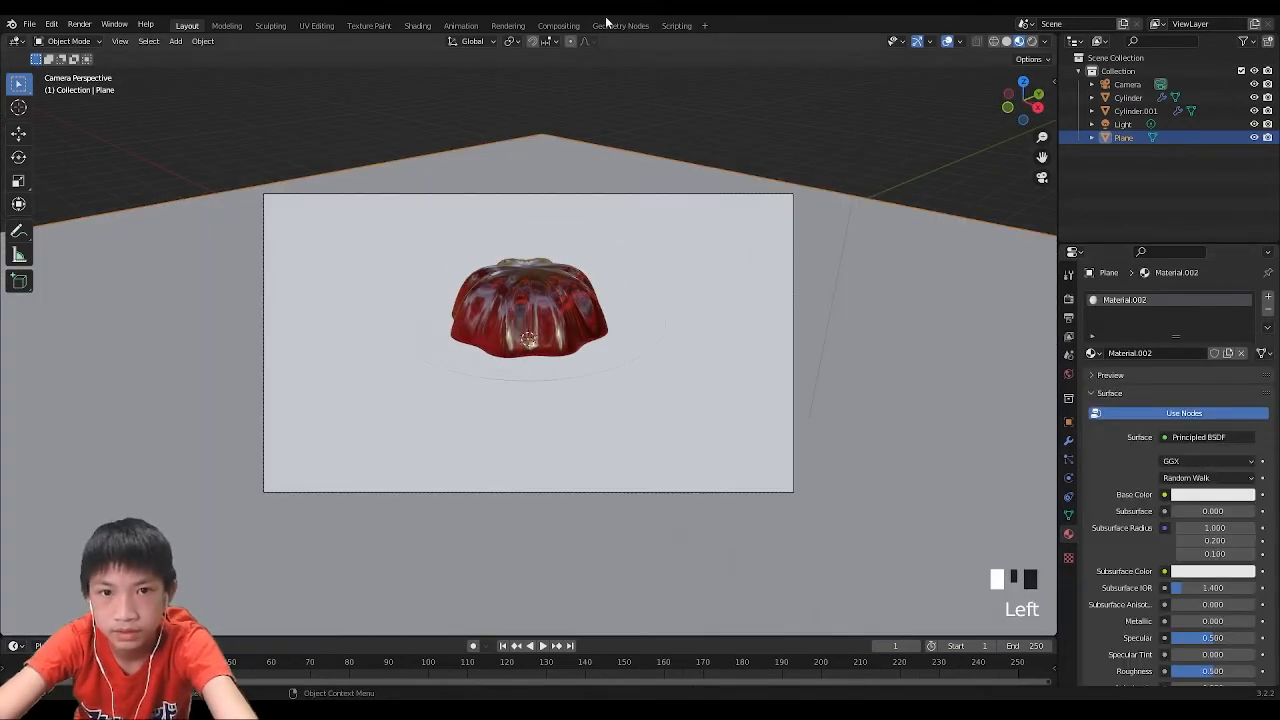
click(417, 25)
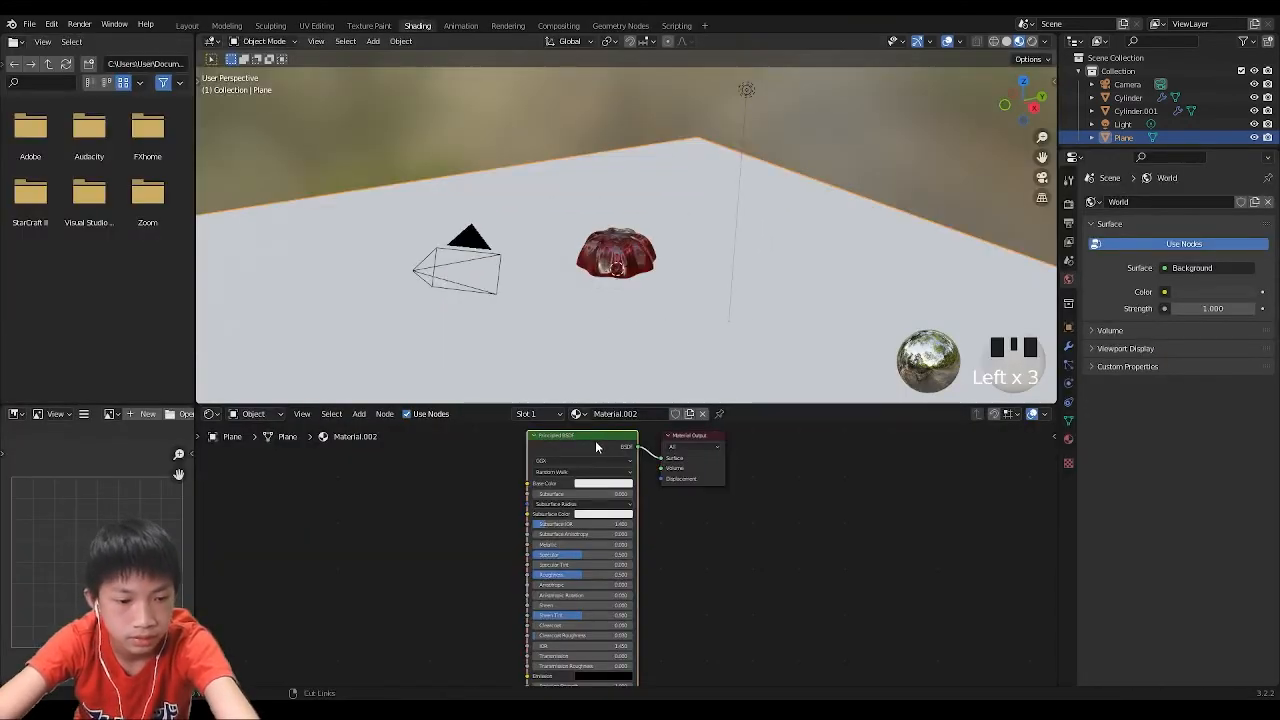
key(ctrl+shift+t)
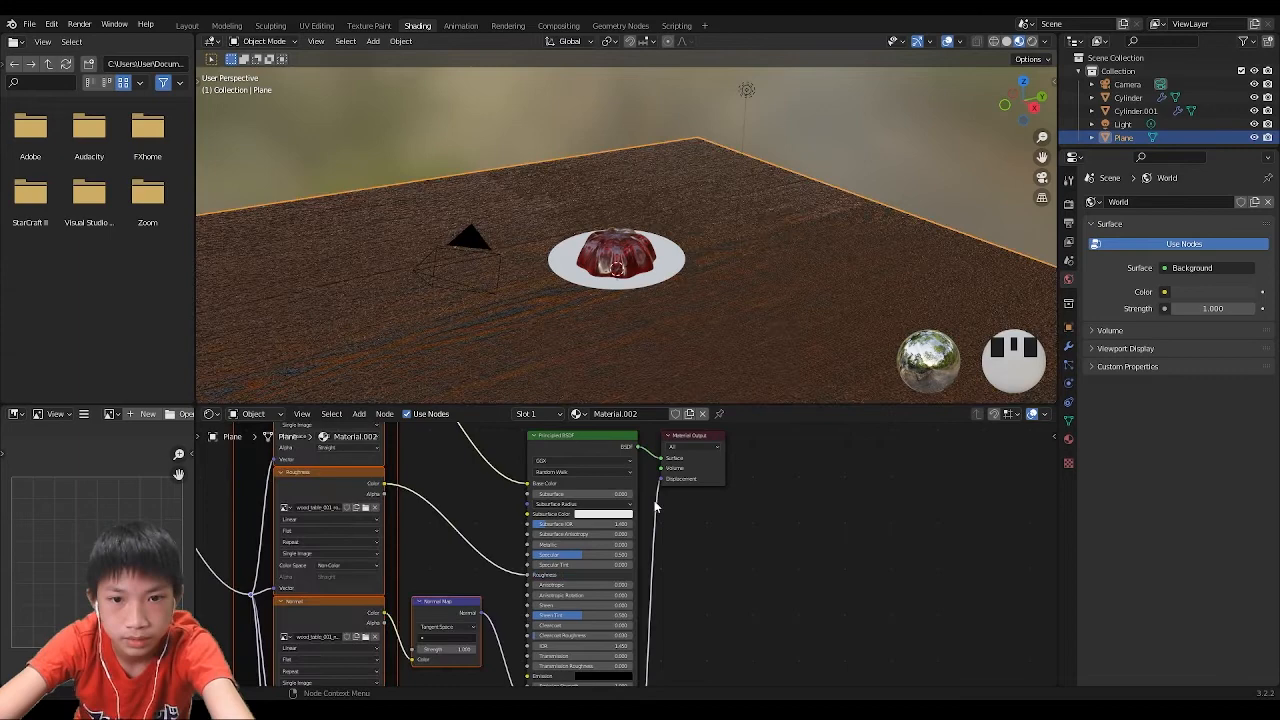
Delete the Displacement node from the plane's wood material and return to the Layout workspace.
middle_drag(500, 680, 630, 597)
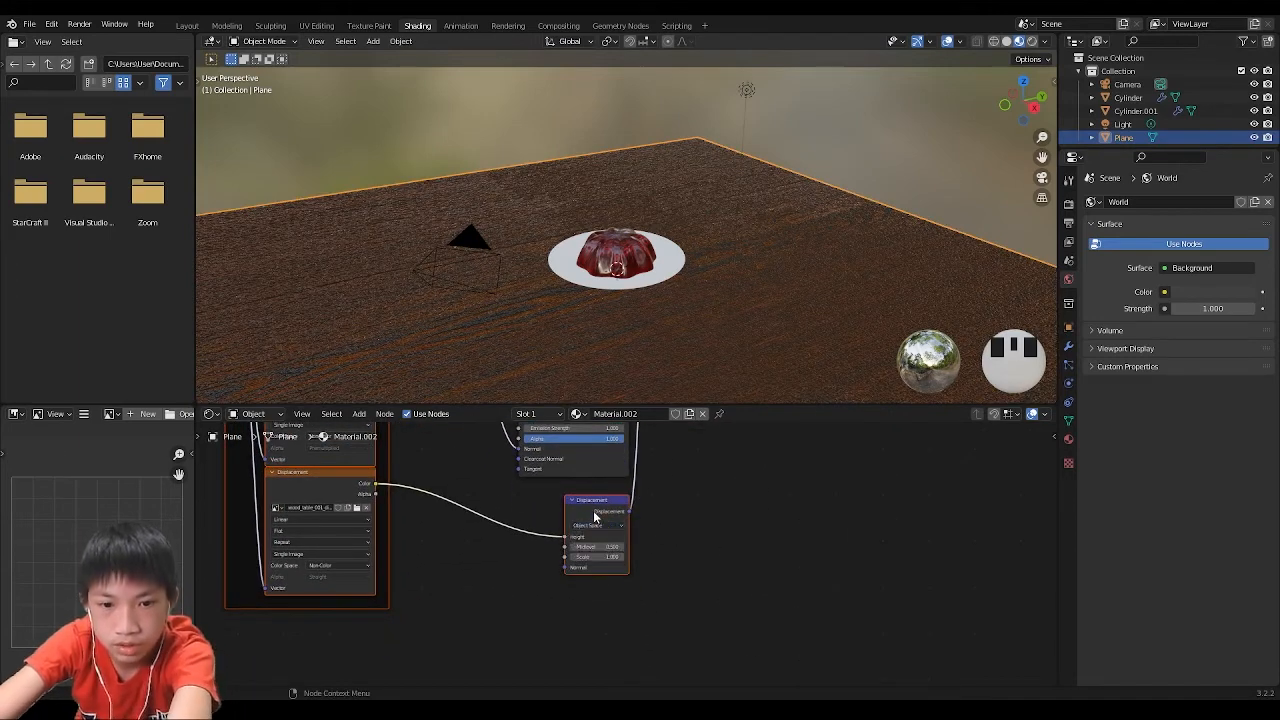
key(Delete)
click(188, 25)
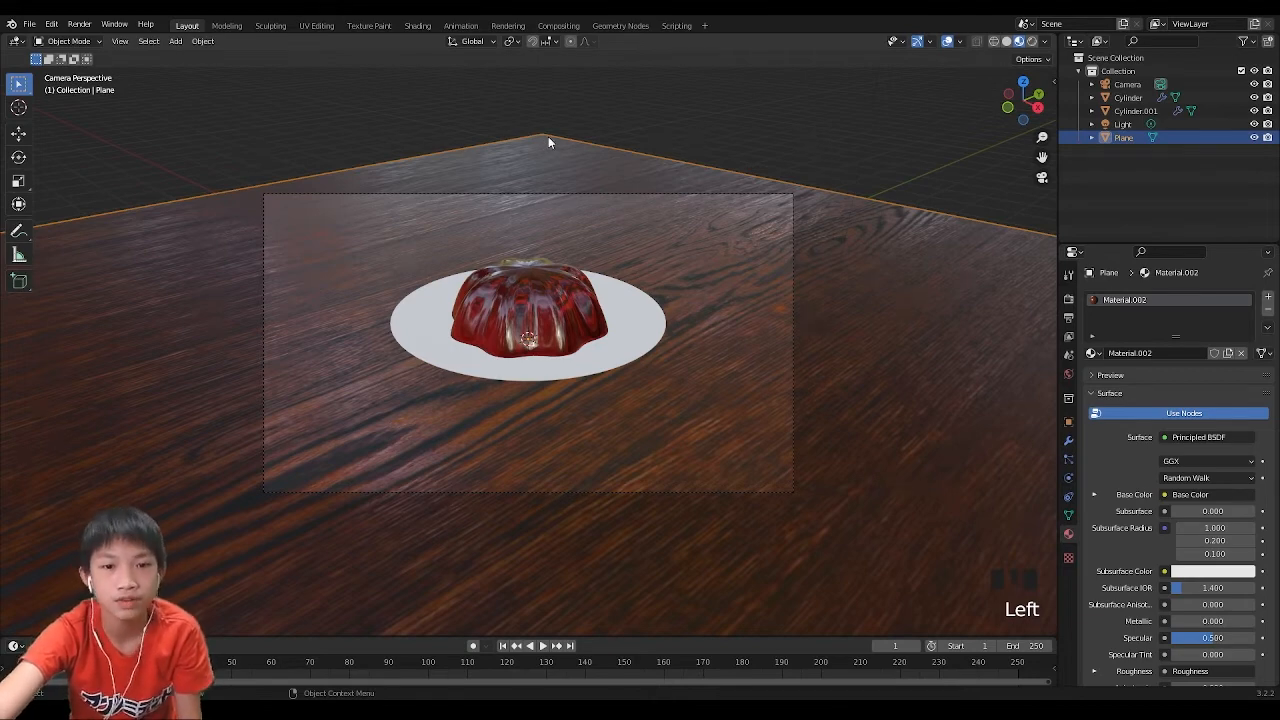
Set the render engine to Cycles and show the camera view in Rendered shading.
scroll(580, 206, down, 2)
scroll(576, 212, up, 1)
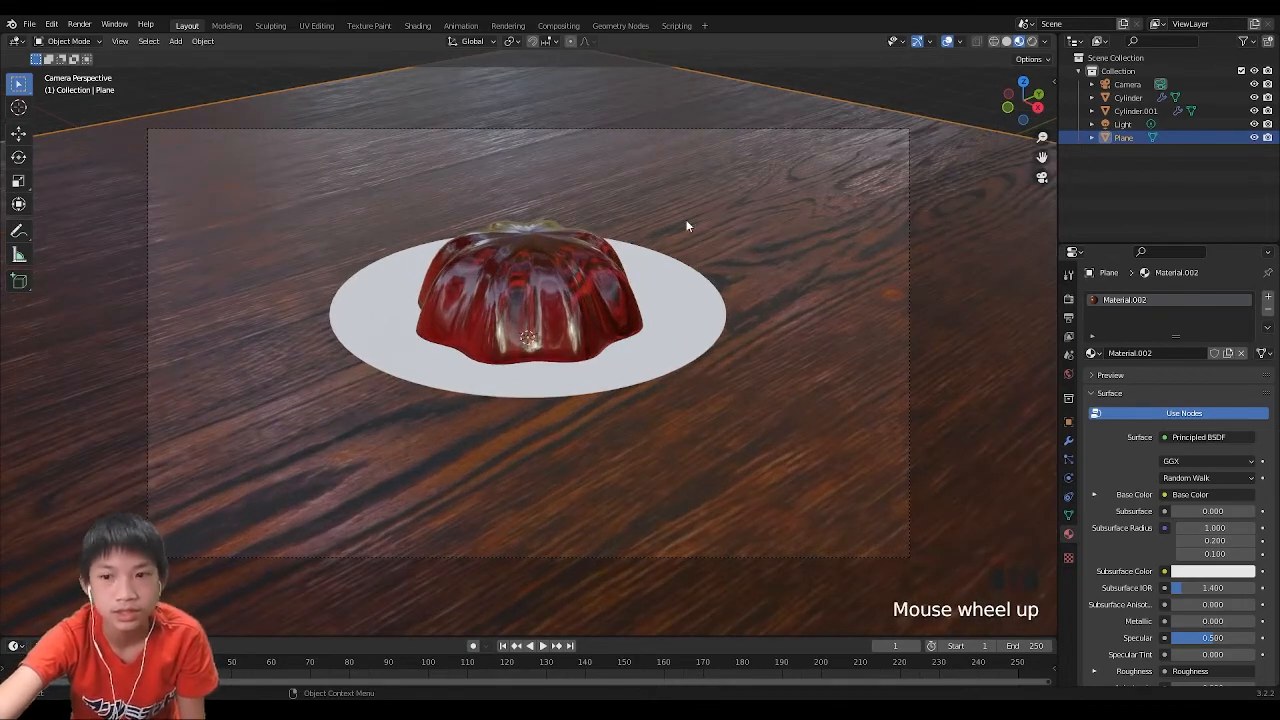
click(1068, 299)
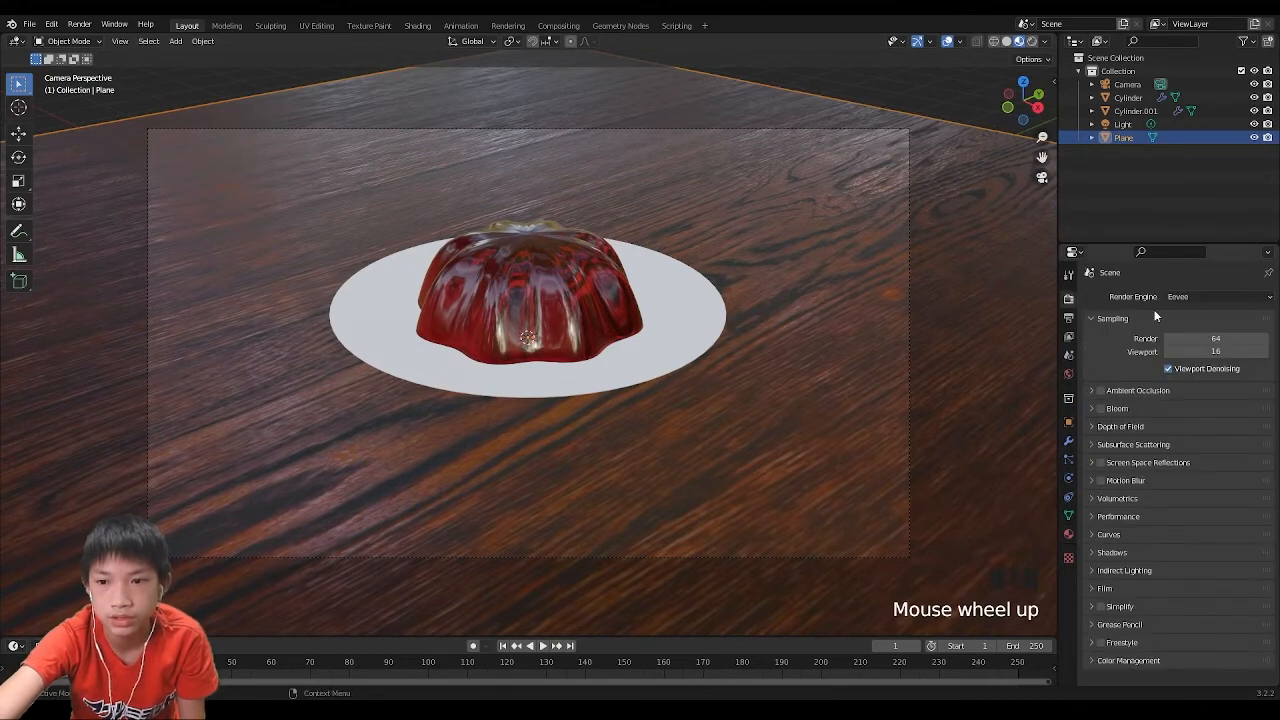
click(1185, 297)
click(1180, 343)
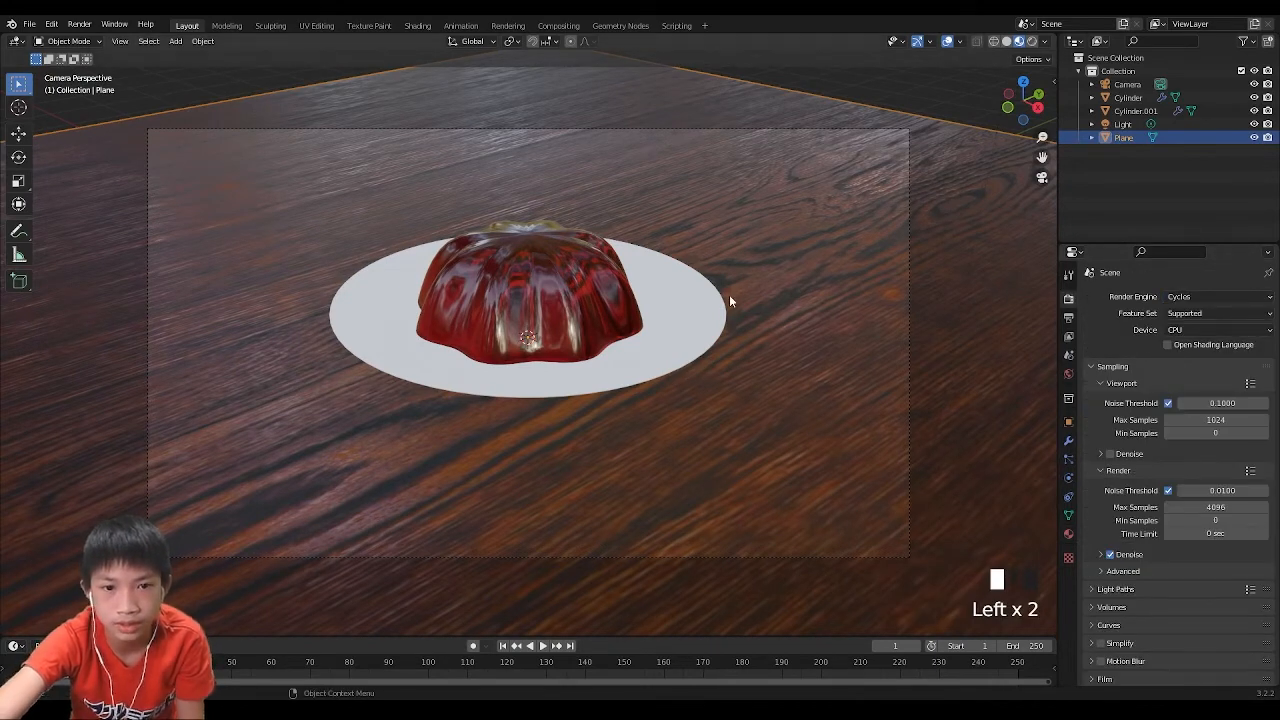
click(1032, 41)
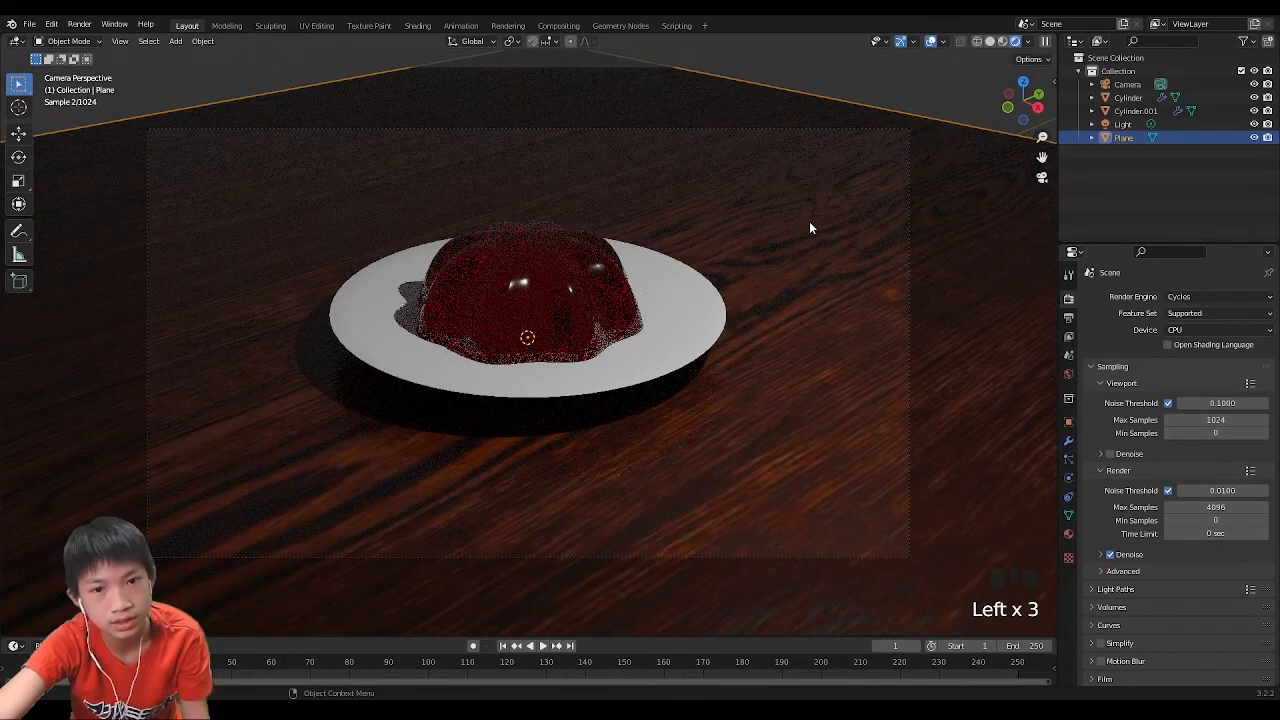
Set the Cycles device to GPU Compute and enable denoising for the viewport.
click(1215, 330)
click(1190, 360)
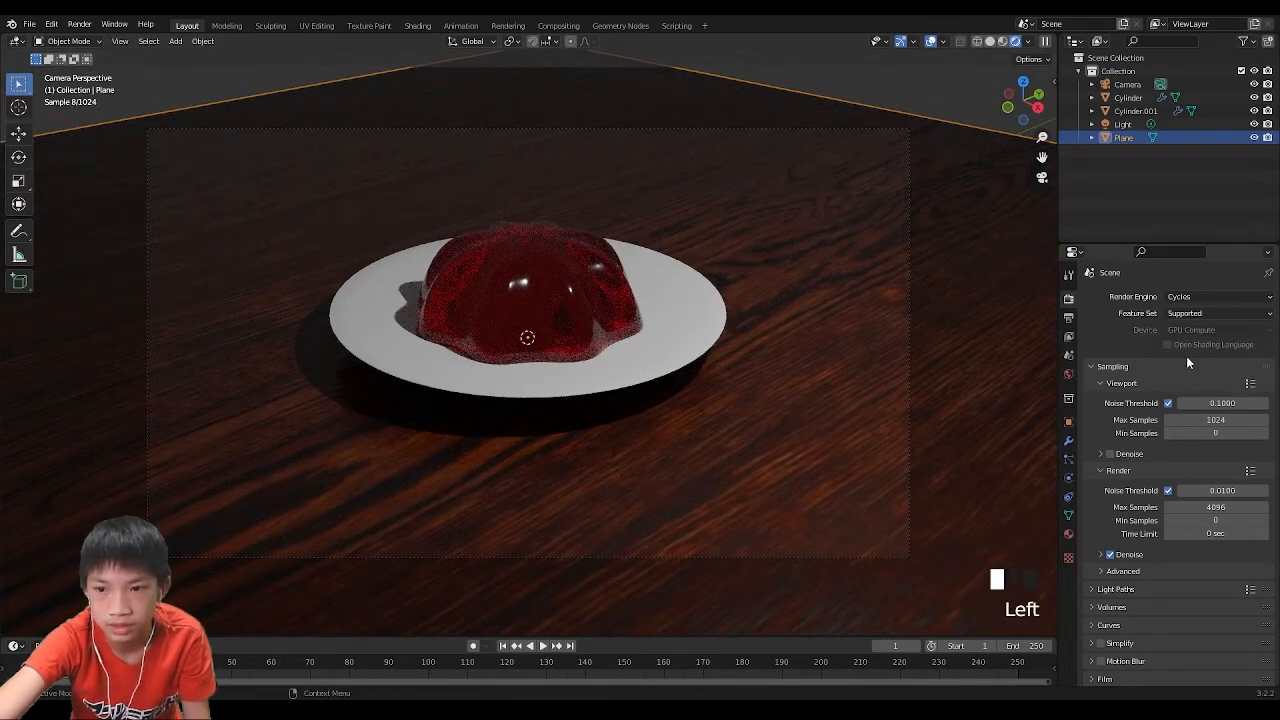
click(1109, 455)
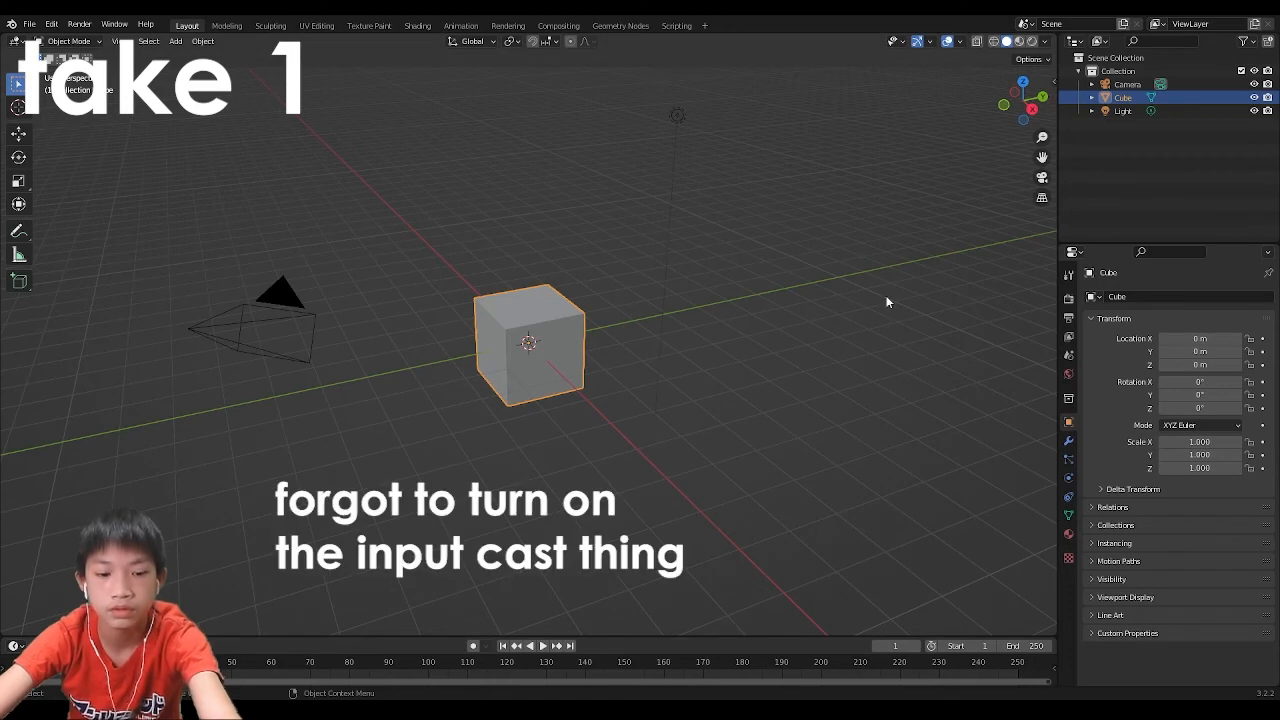
Turn on the screencast key display from the 3D viewport's sidebar and close the sidebar.
key(n)
click(1048, 182)
click(993, 97)
key(n)
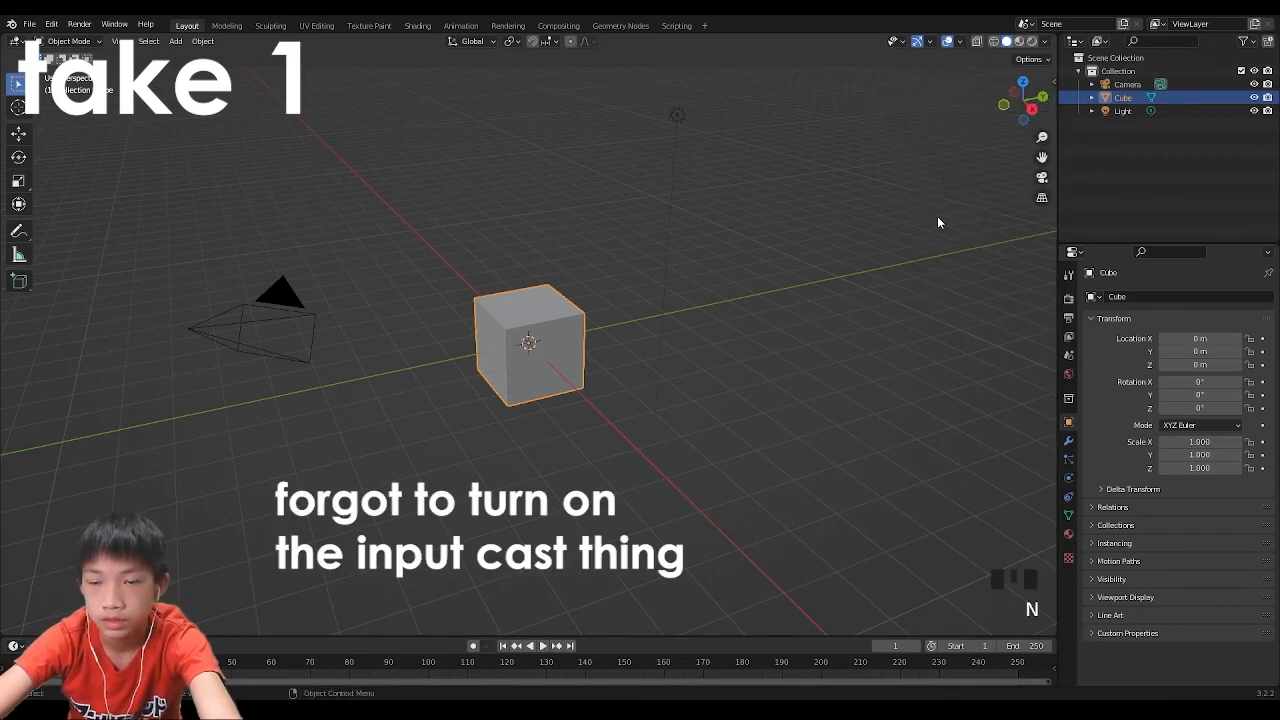